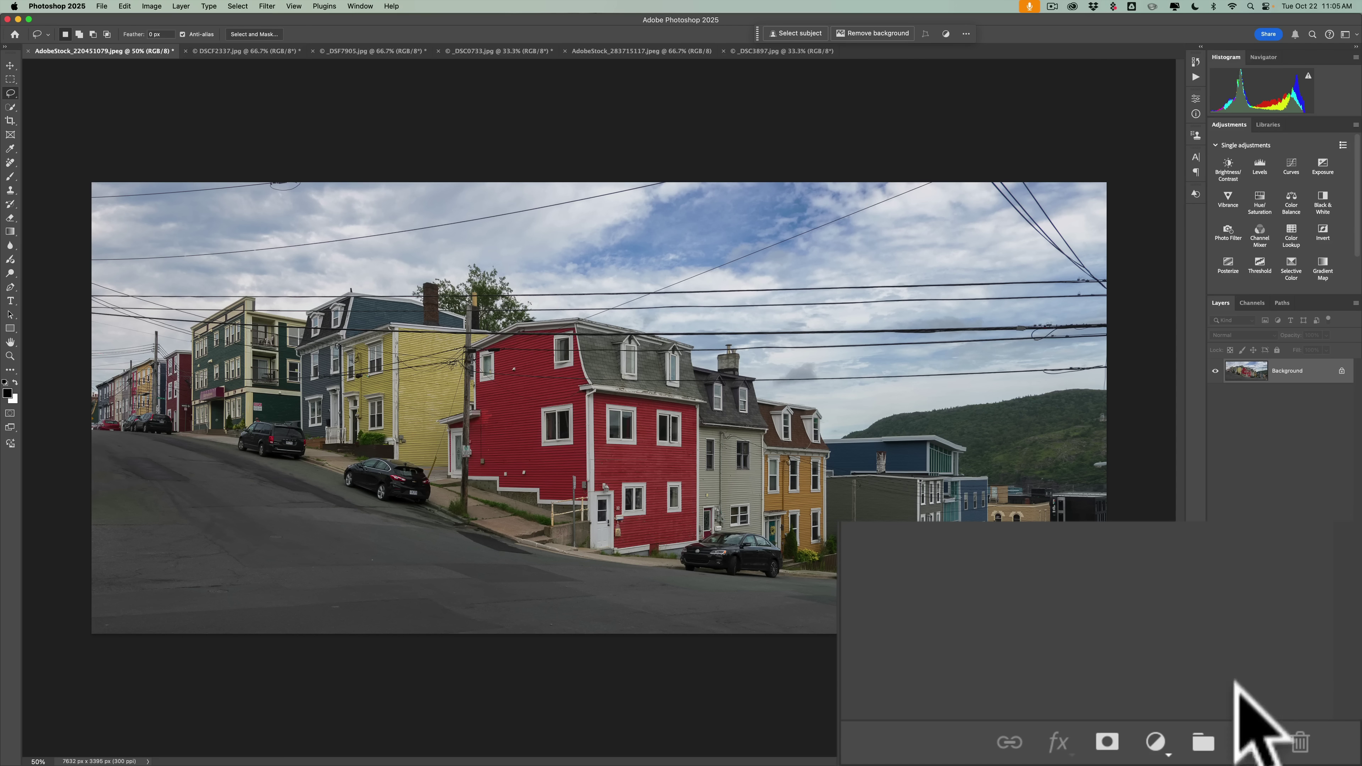
Add an empty Layer 1 above the street photo's background and select the Remove Tool
left_click(1331, 757)
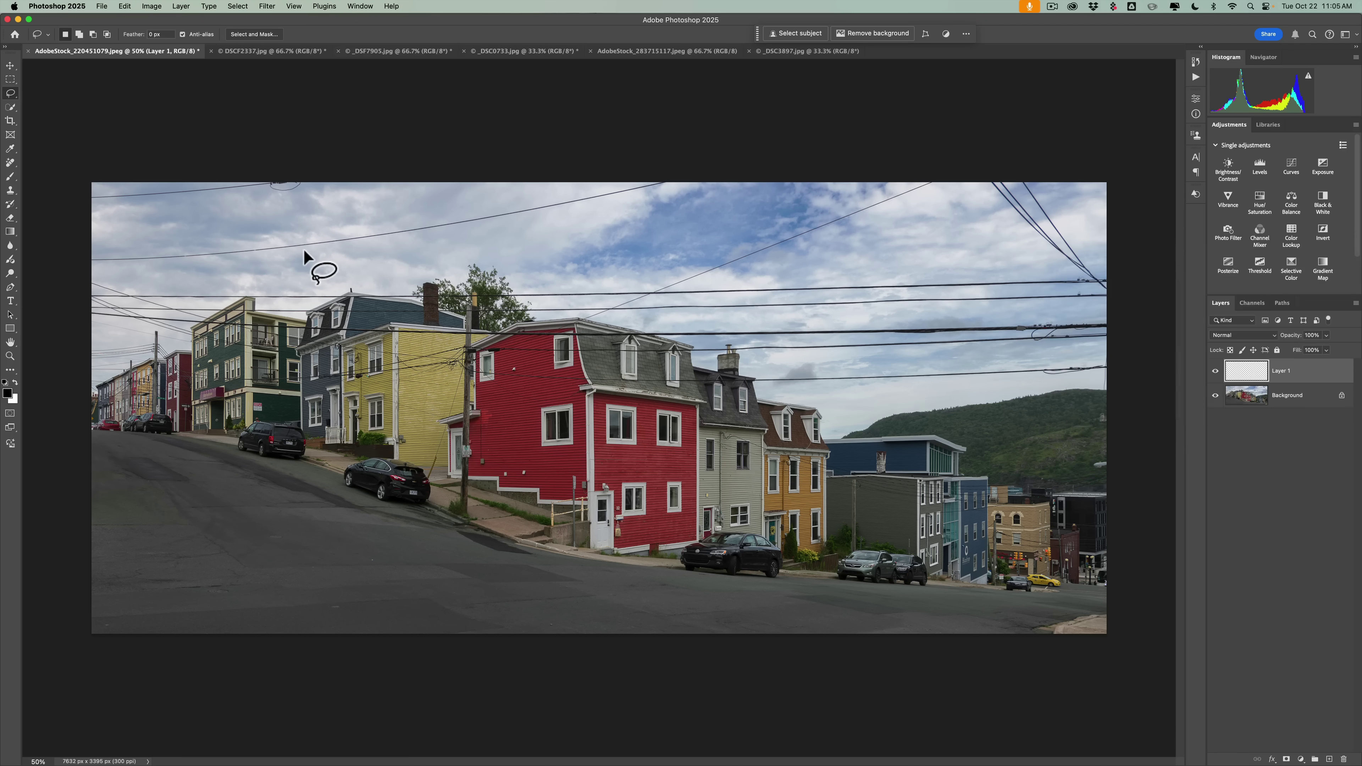
key("j")
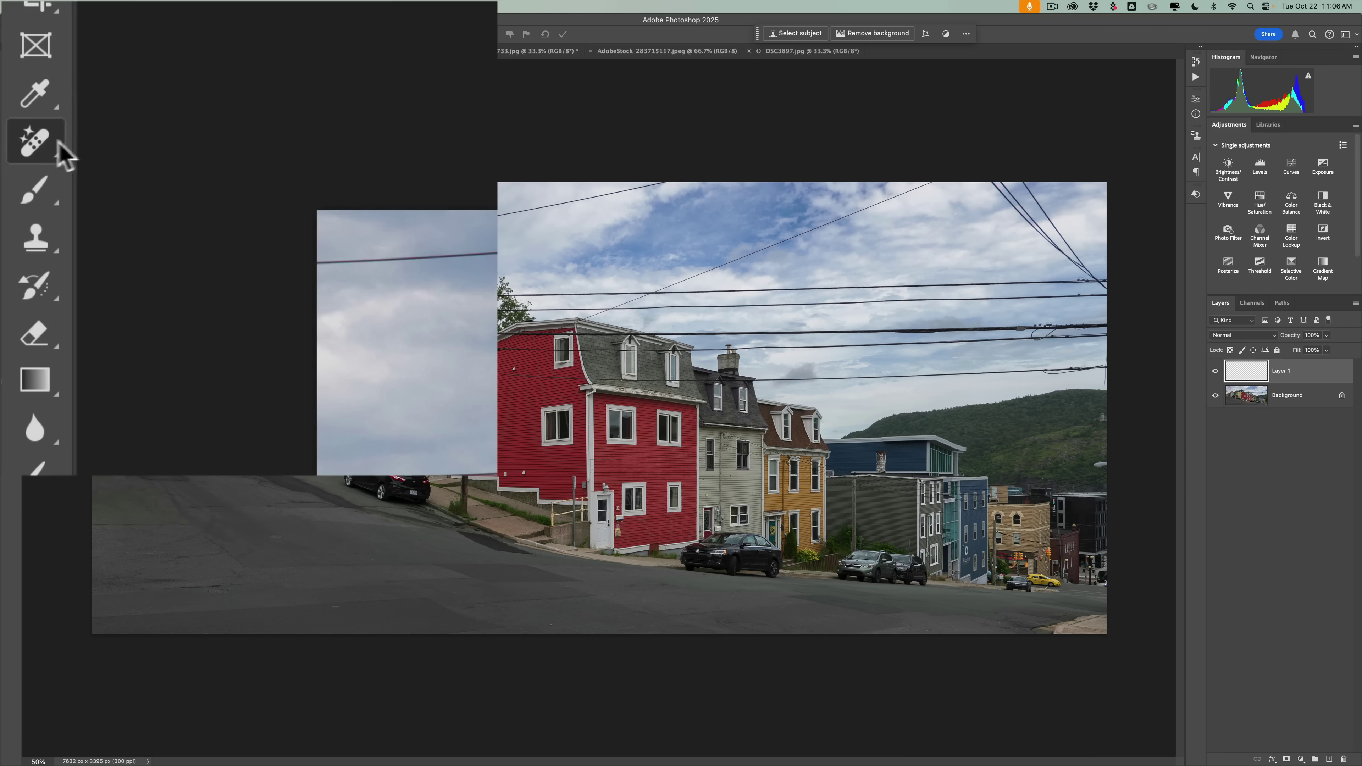
right_click(46, 143)
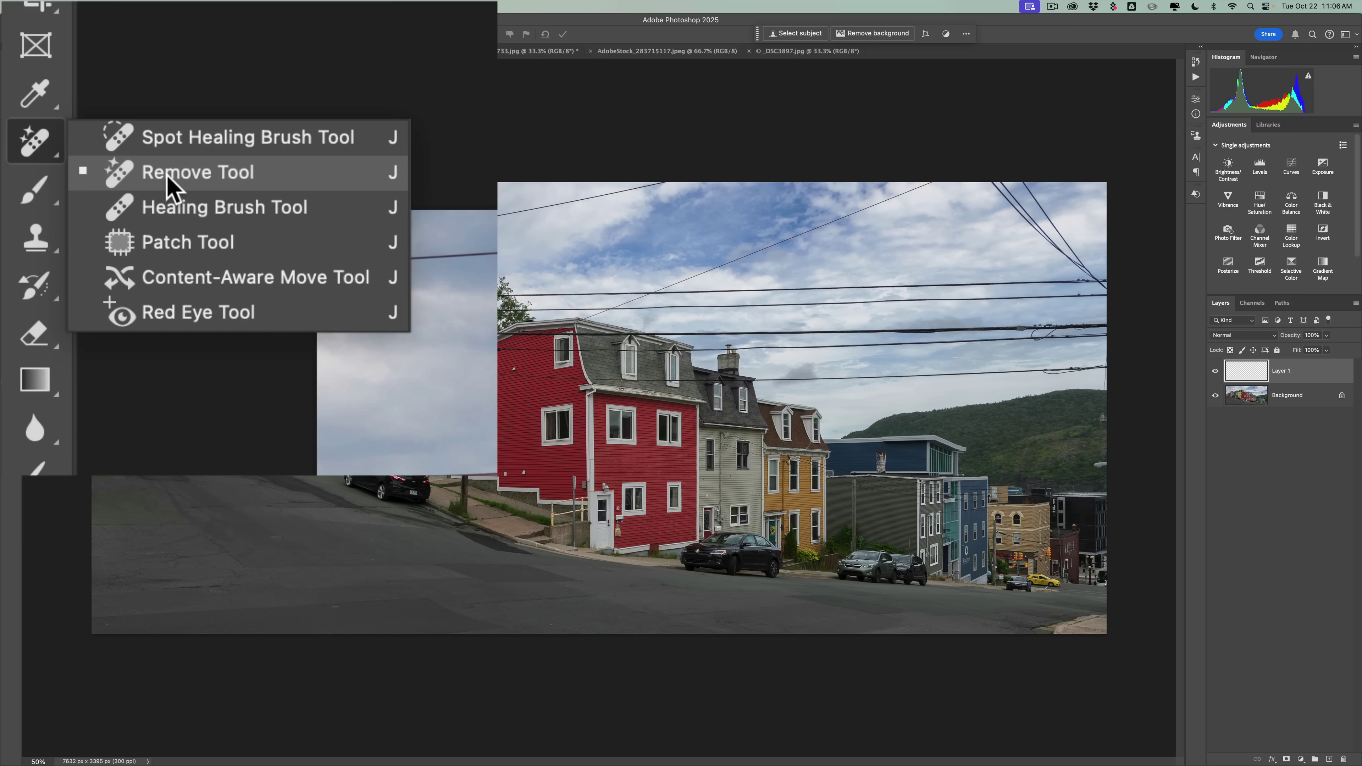
left_click(179, 181)
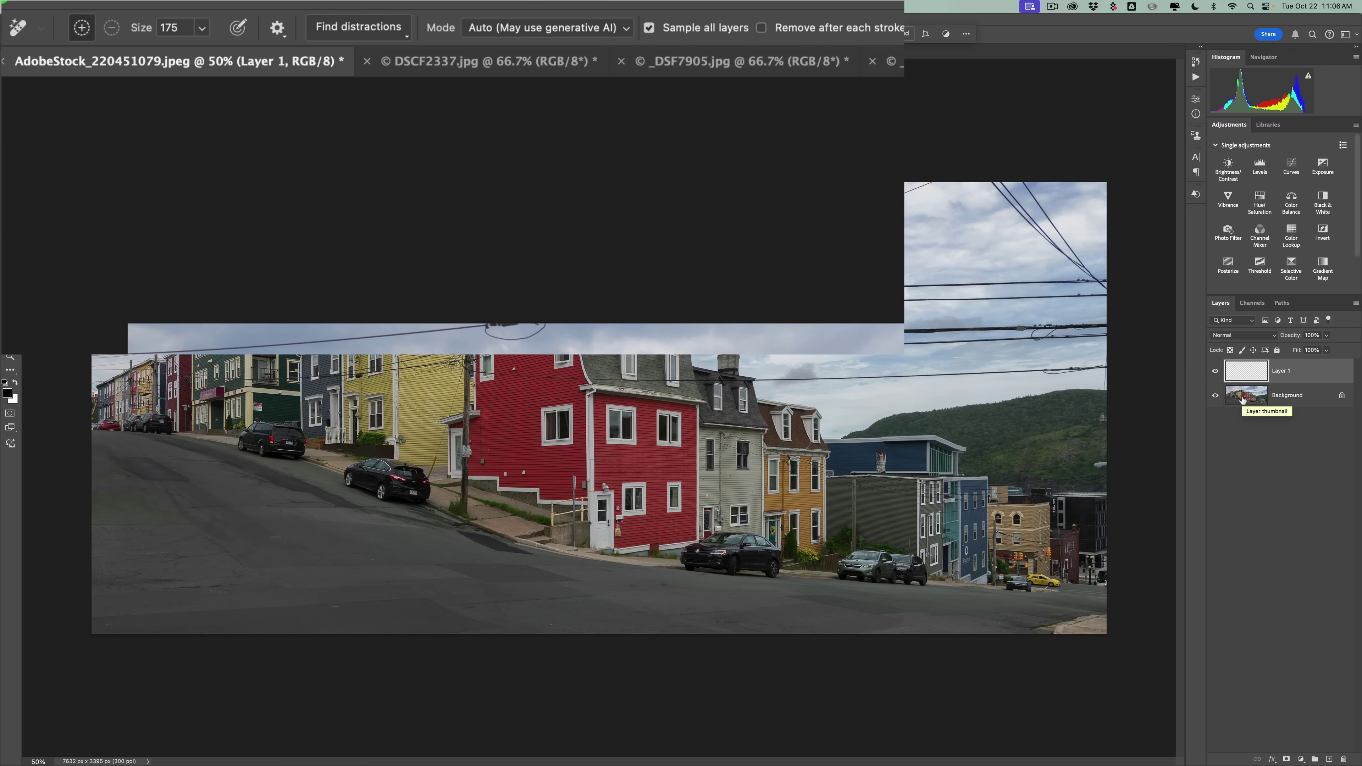
Run Find distractions > Wires and cables to erase the overhead wires from the sky
left_click(400, 32)
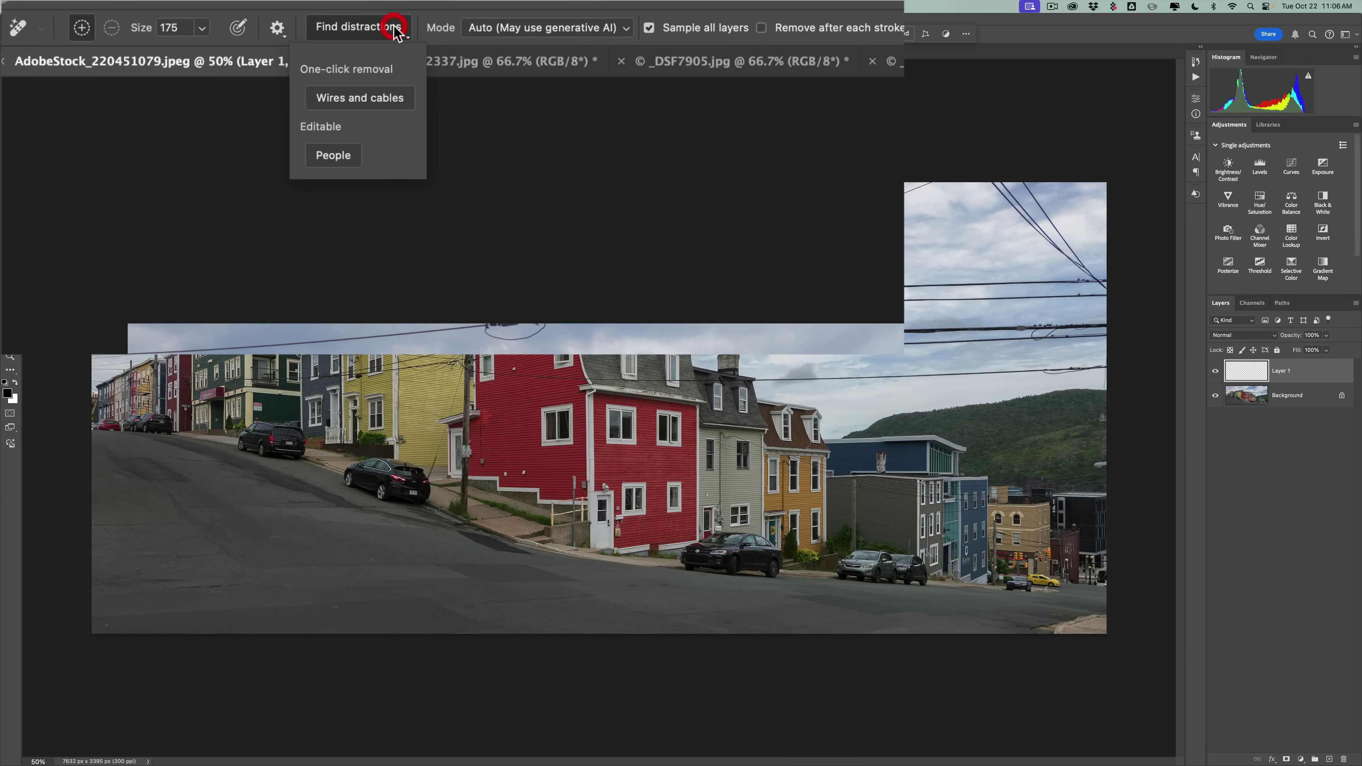
left_click(361, 97)
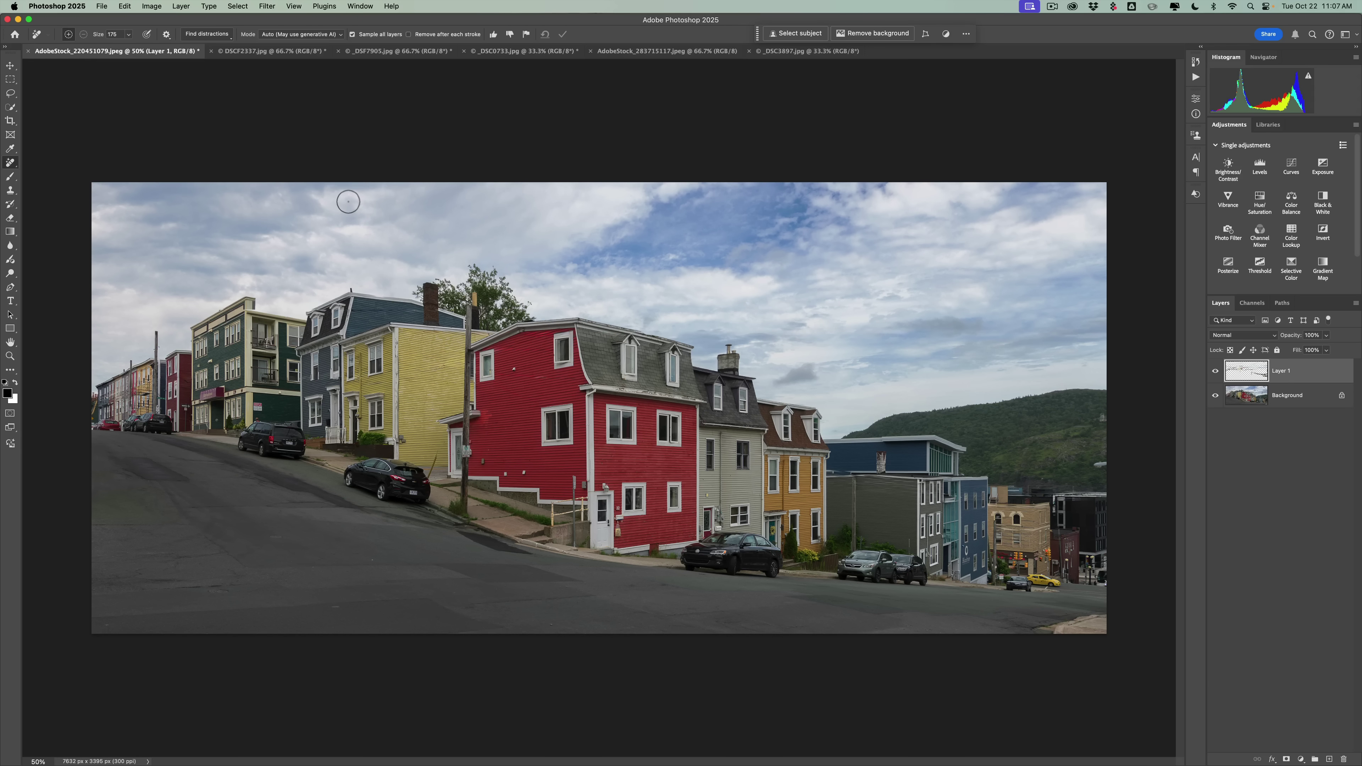
On DSCF2337.jpg, add a blank layer and try Find distractions > People, dismissing the no-people notice
left_click(282, 51)
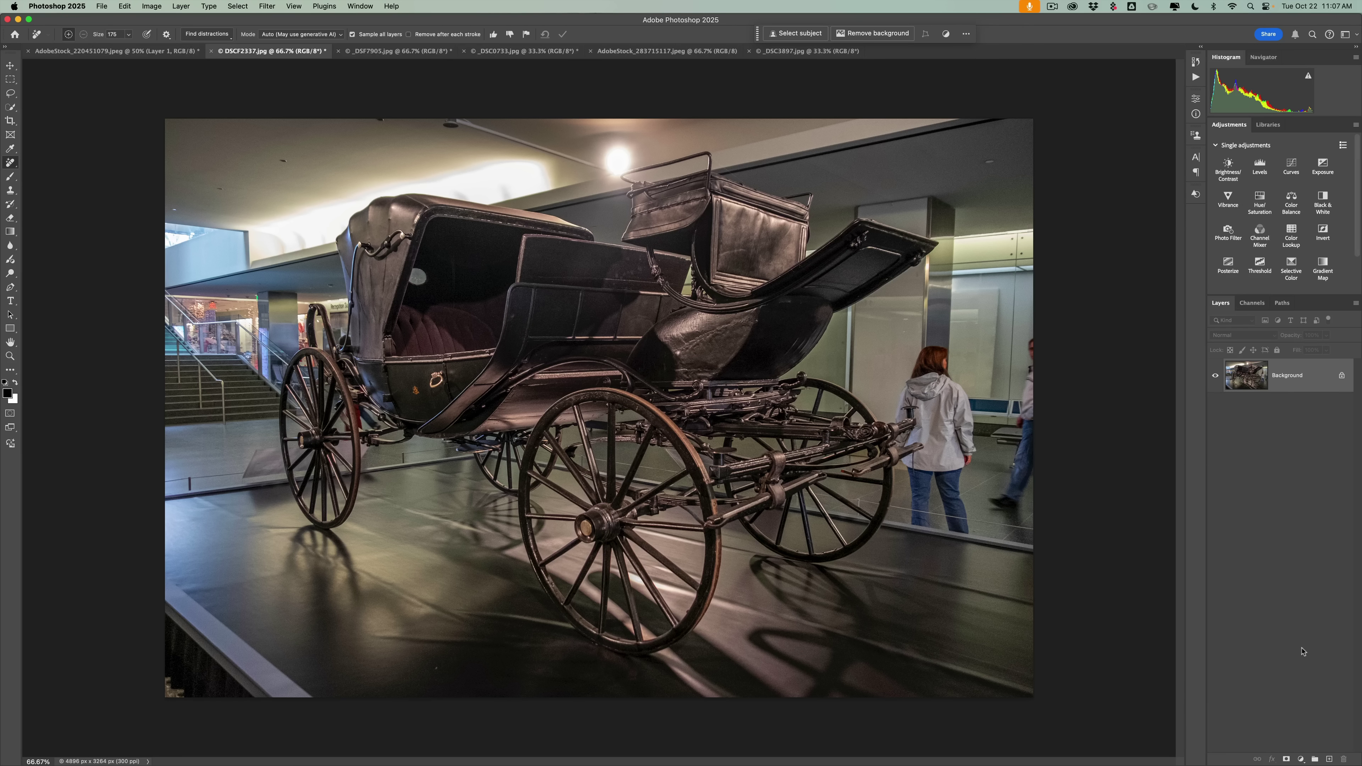
left_click(1329, 759)
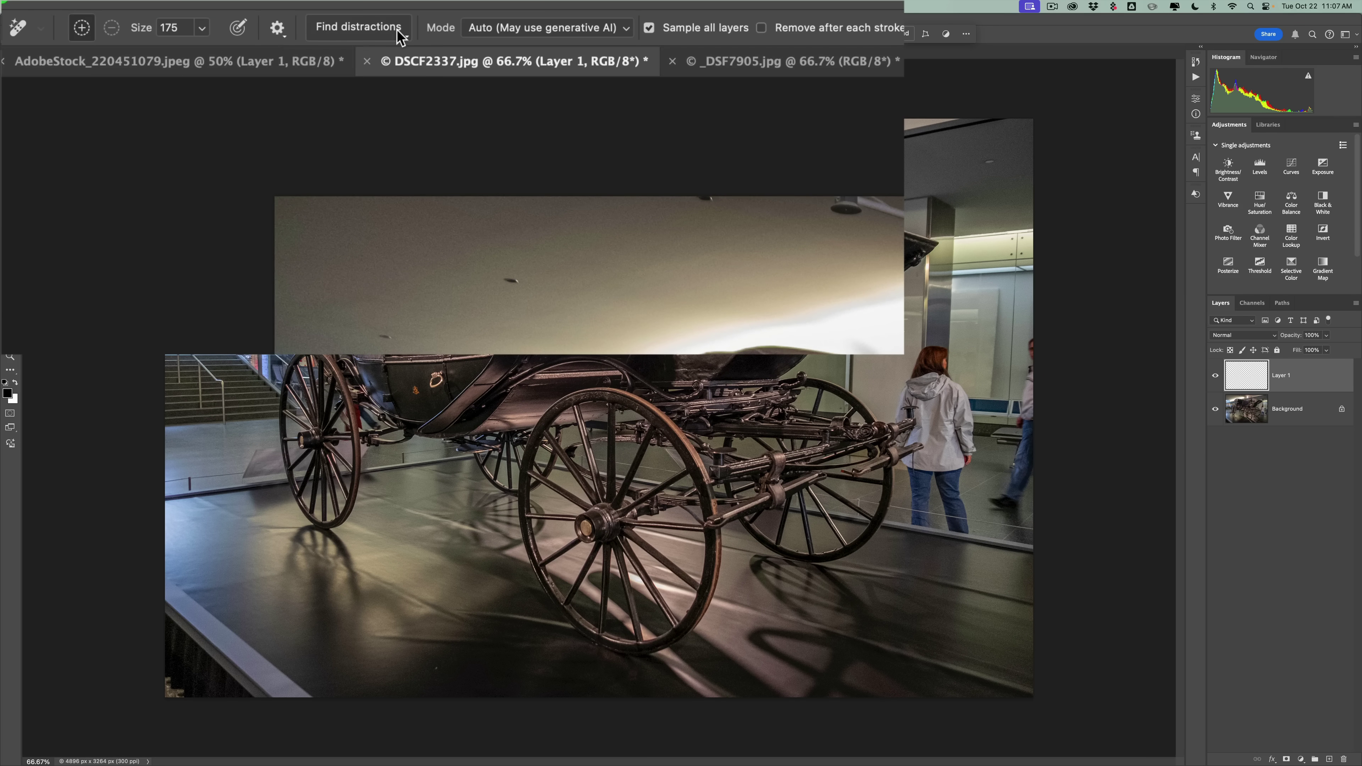
left_click(399, 37)
left_click(339, 153)
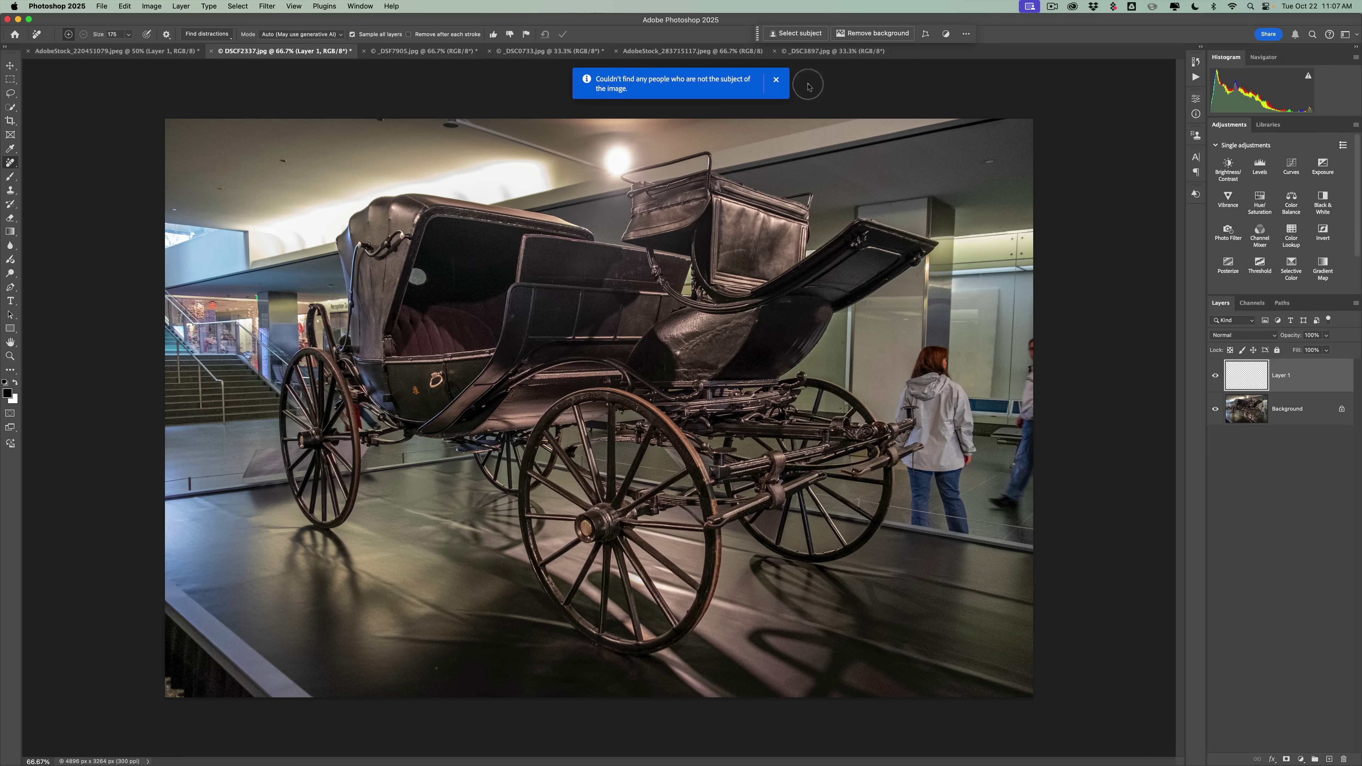
left_click(777, 81)
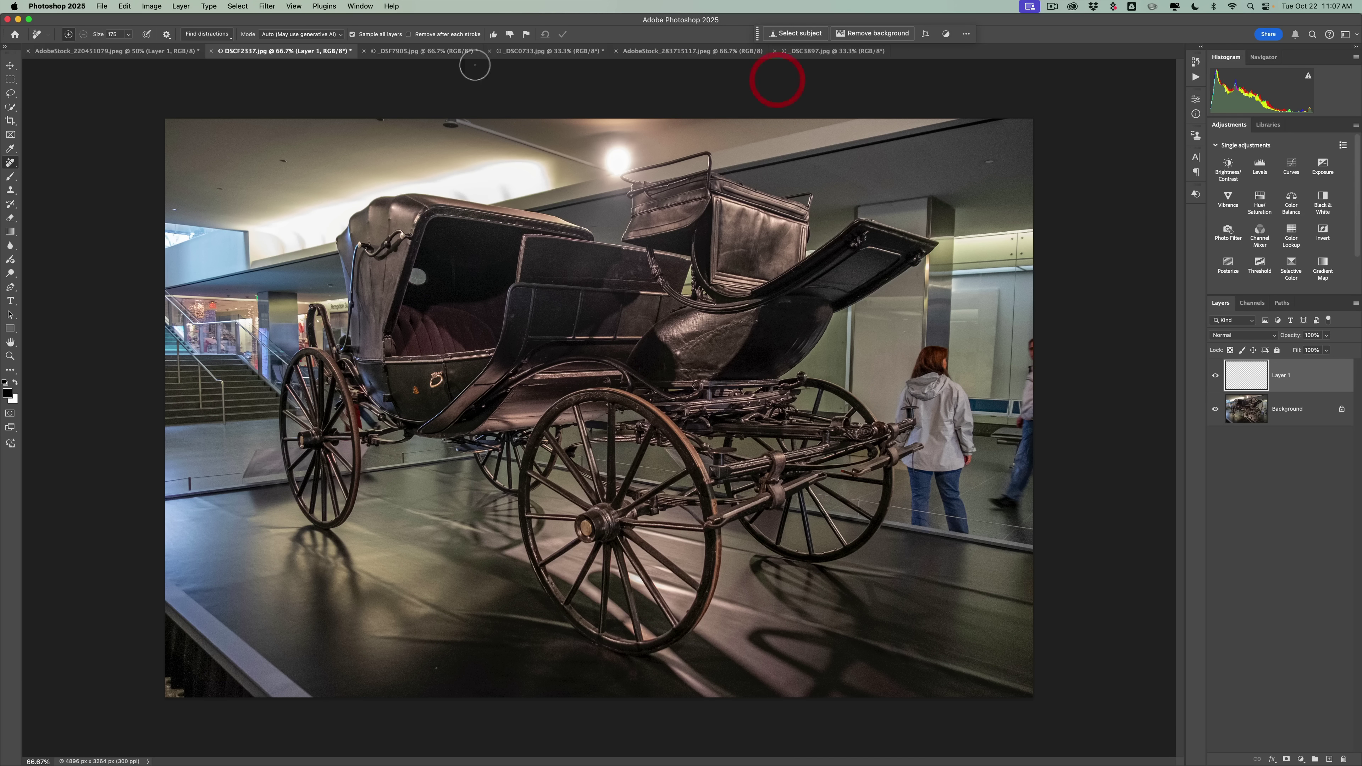
On _DSF7905.jpg, try Find distractions > People and dismiss the 'Couldn't find any people' banner
left_click(418, 53)
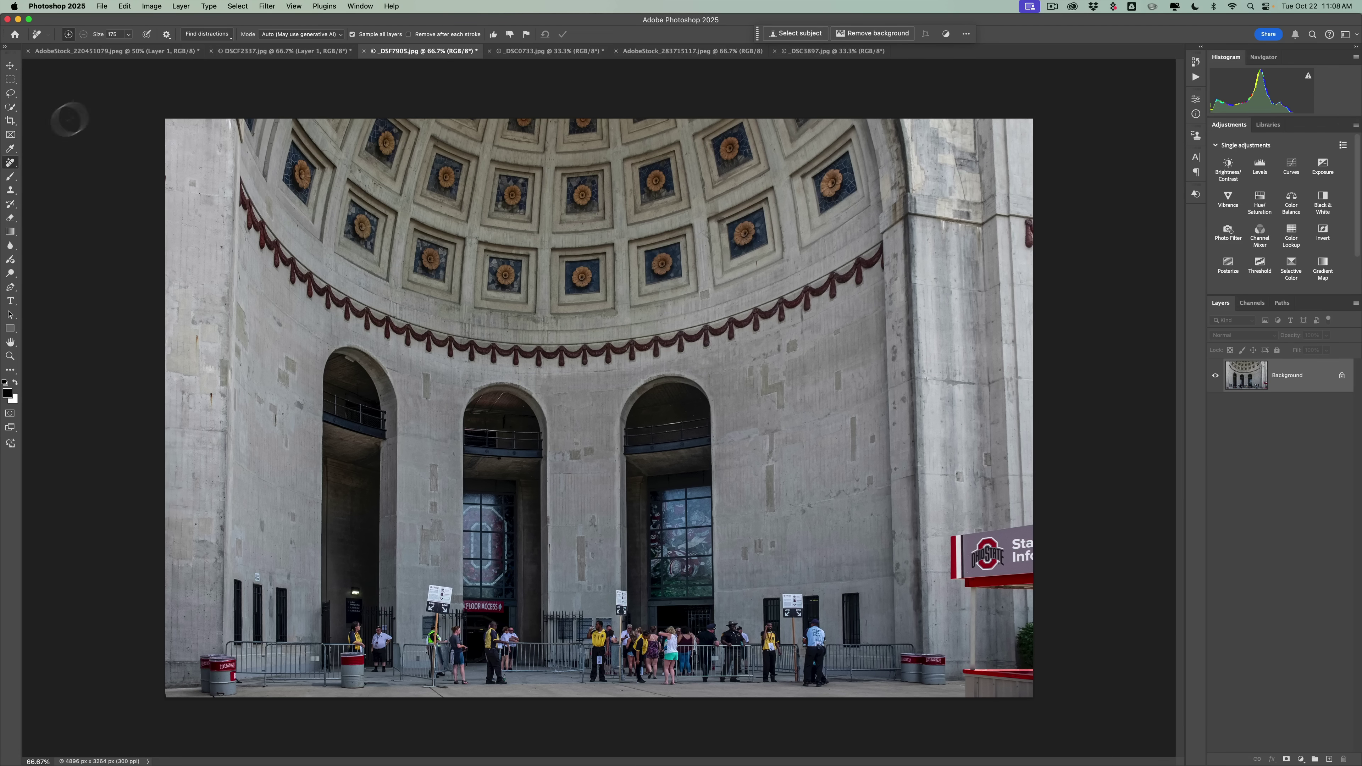
left_click(224, 36)
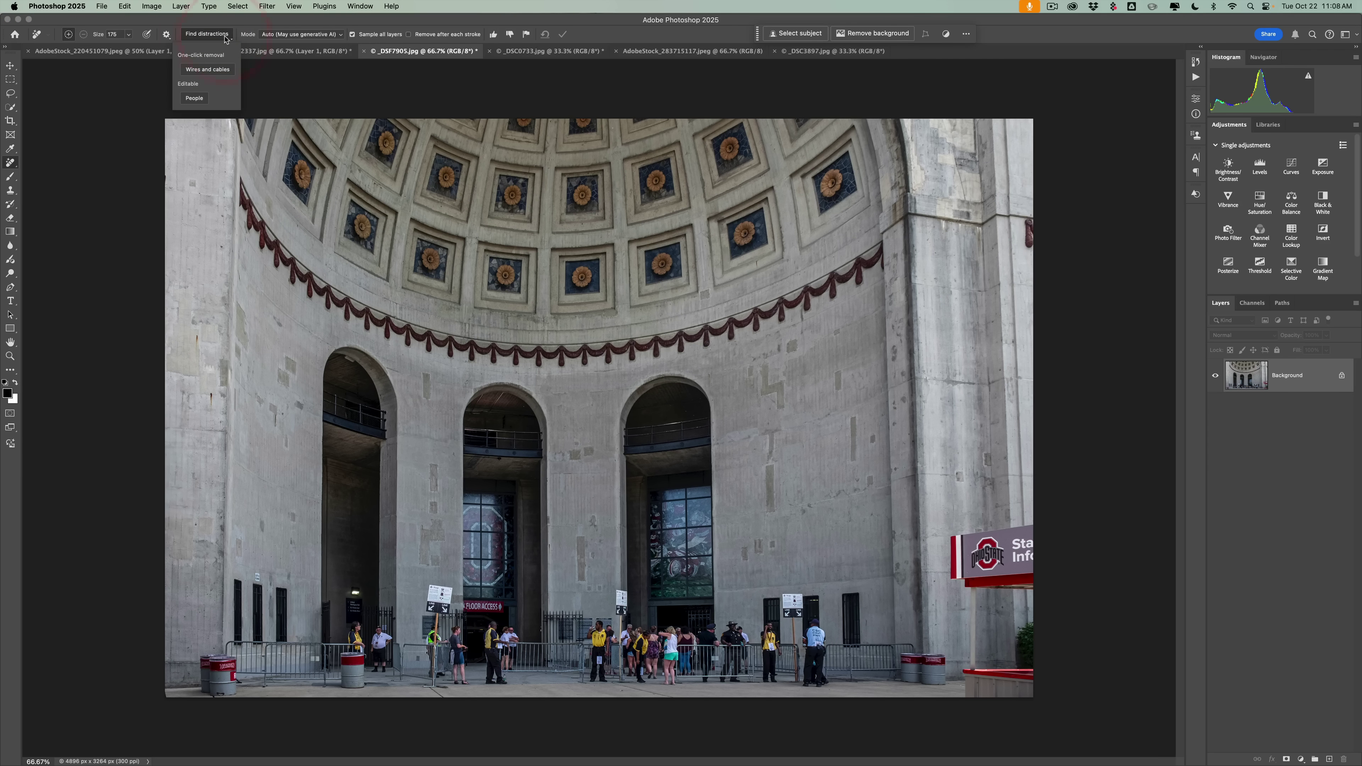
left_click(194, 98)
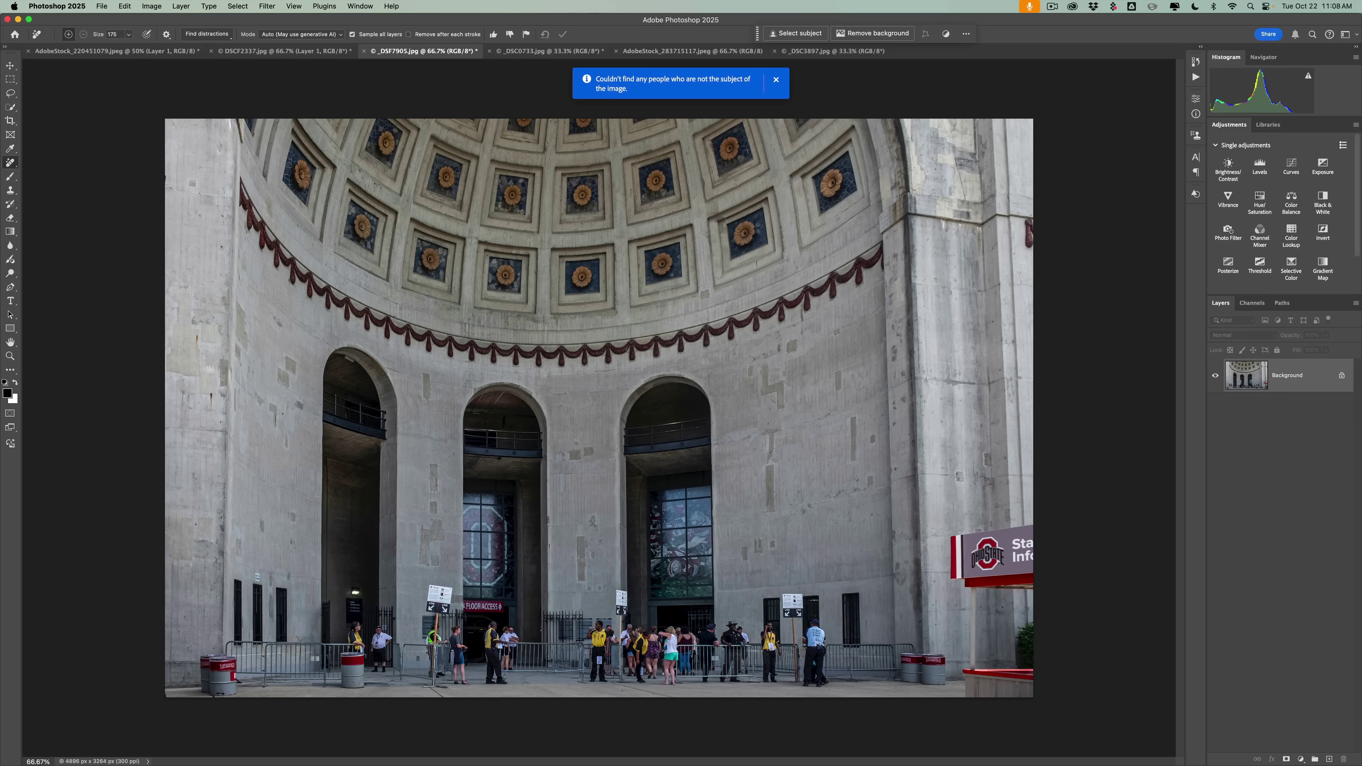
left_click(777, 81)
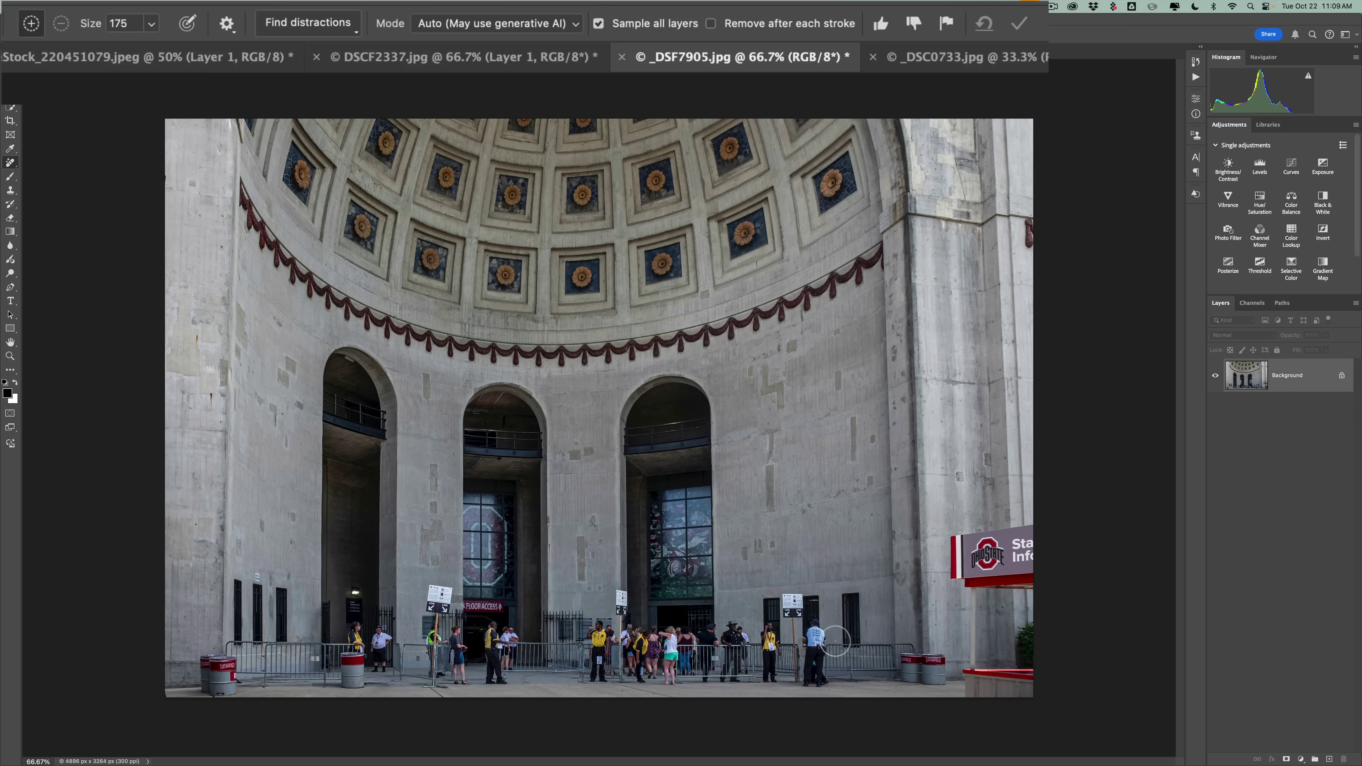
Paint out and commit removal of the right-hand staff member and the yellow-vested staff member
mouse_move(816, 627)
left_mouse_down()
mouse_move(815, 680)
mouse_move(817, 647)
left_mouse_up()
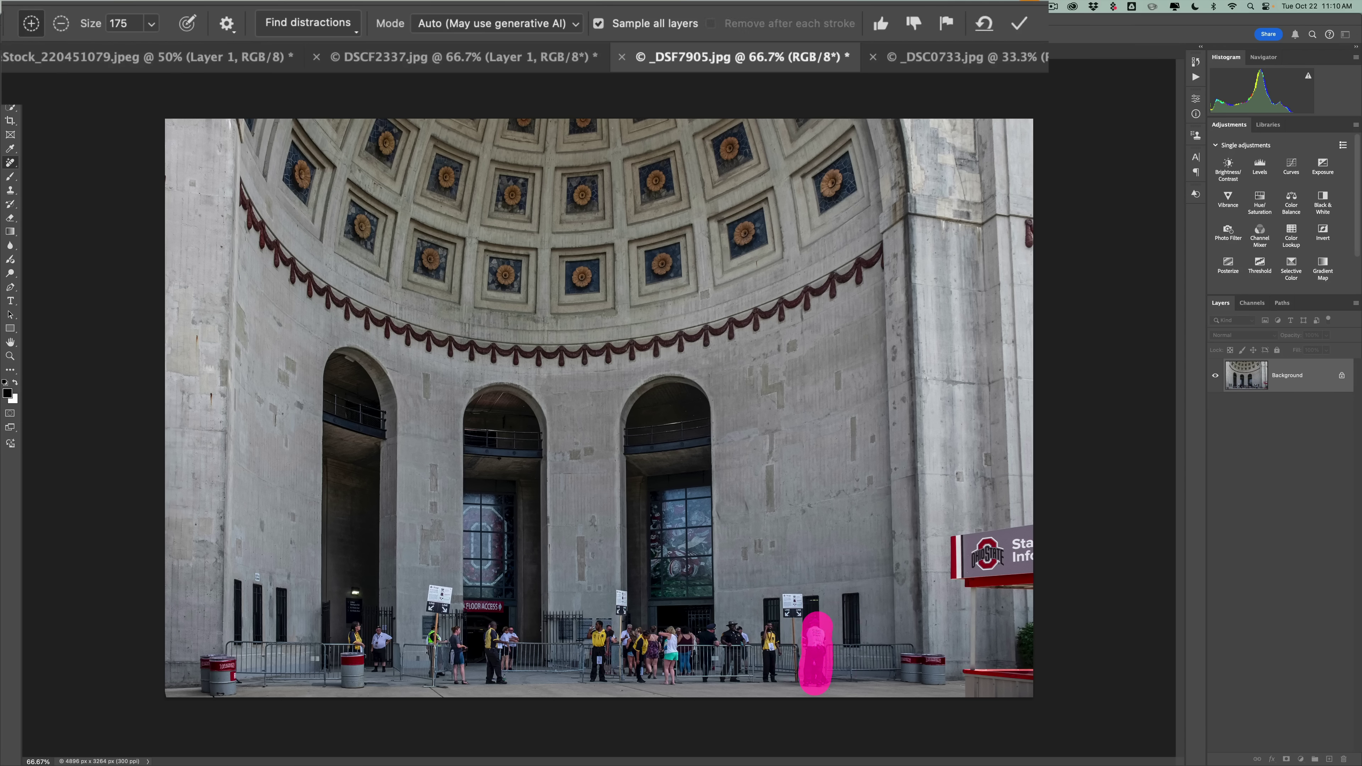
left_click(1022, 24)
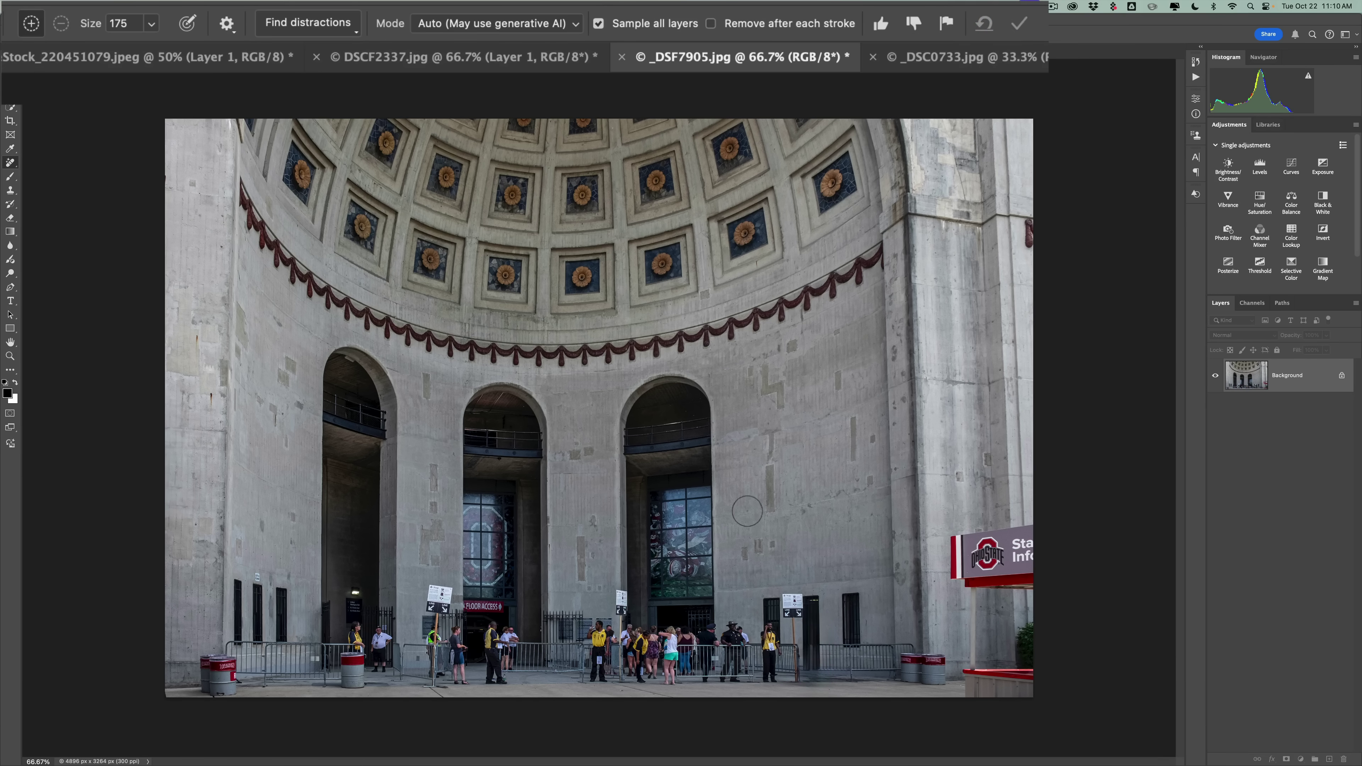
left_click_drag(771, 623, 768, 682)
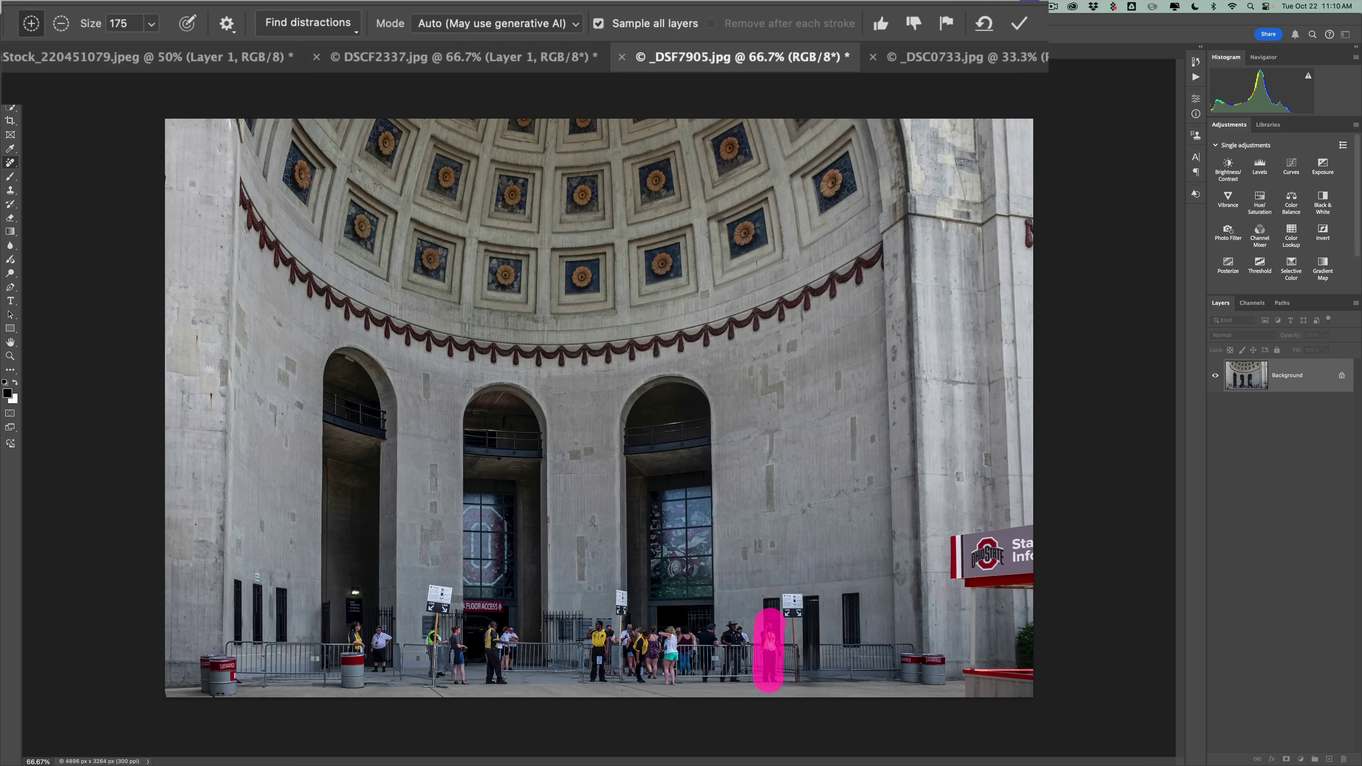
left_click(1019, 24)
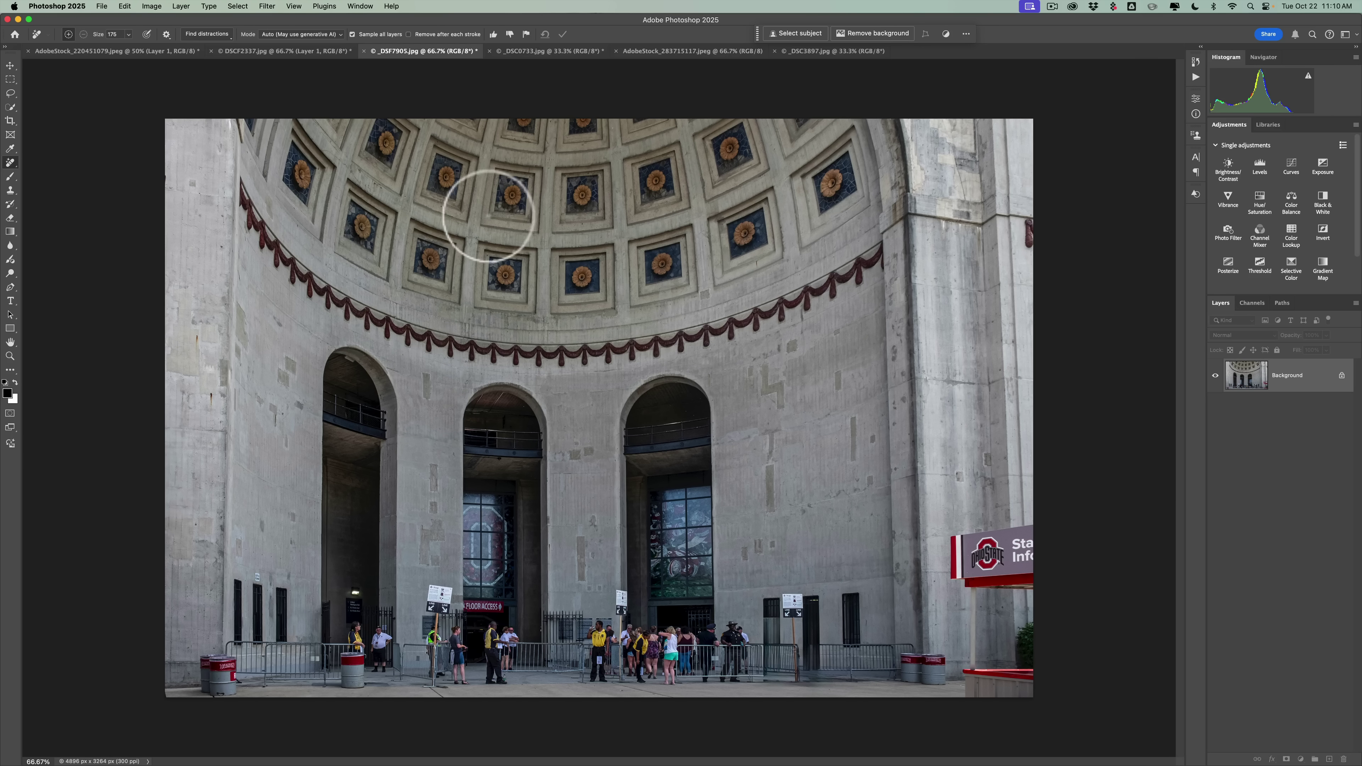
left_click(219, 36)
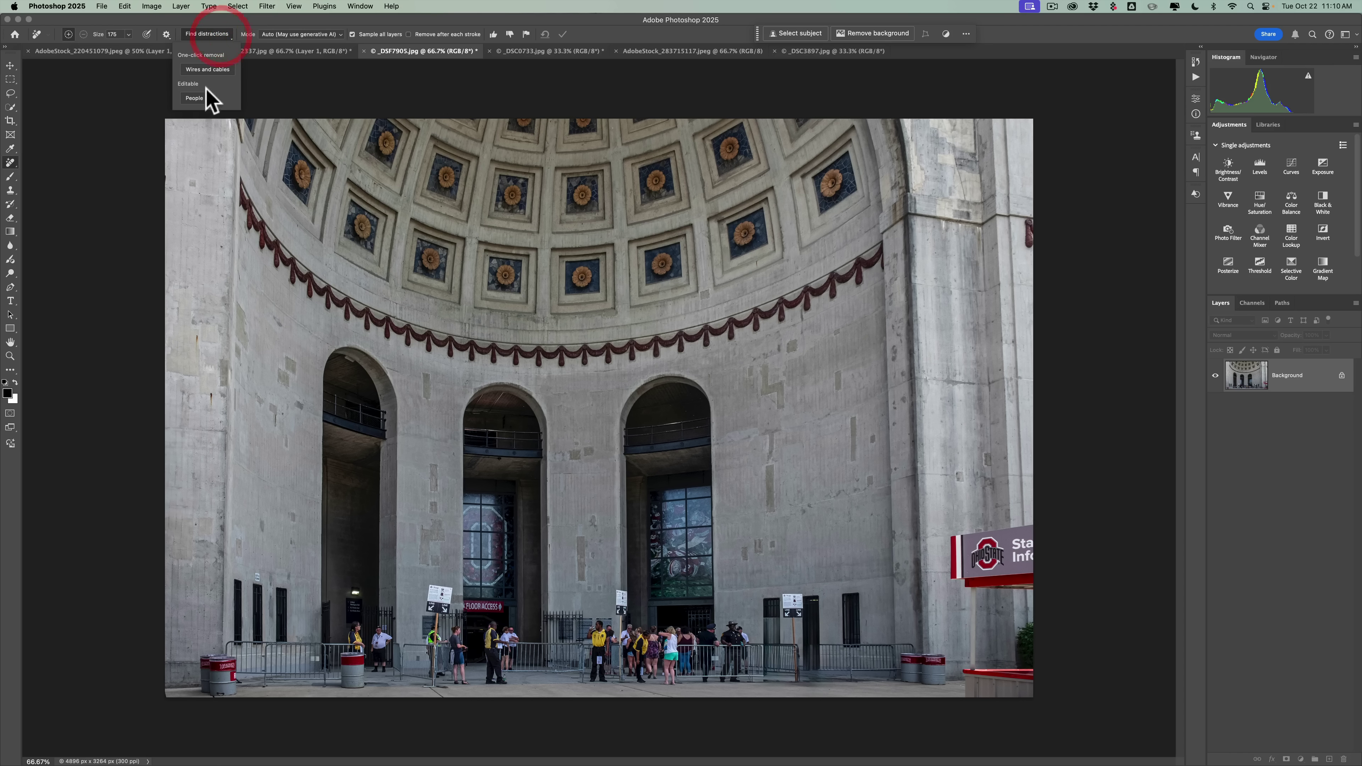
left_click(253, 26)
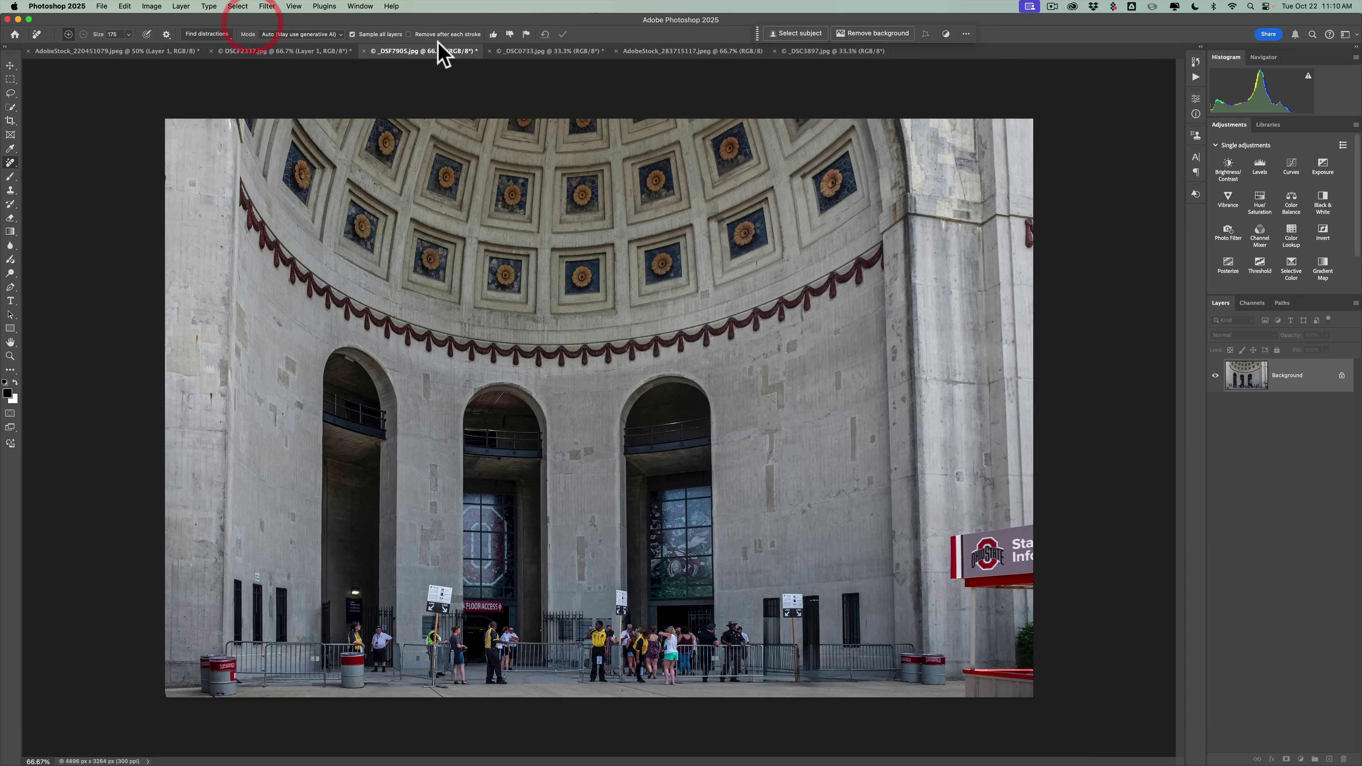
Switch to the beach photo _DSC0733.jpg
left_click(555, 52)
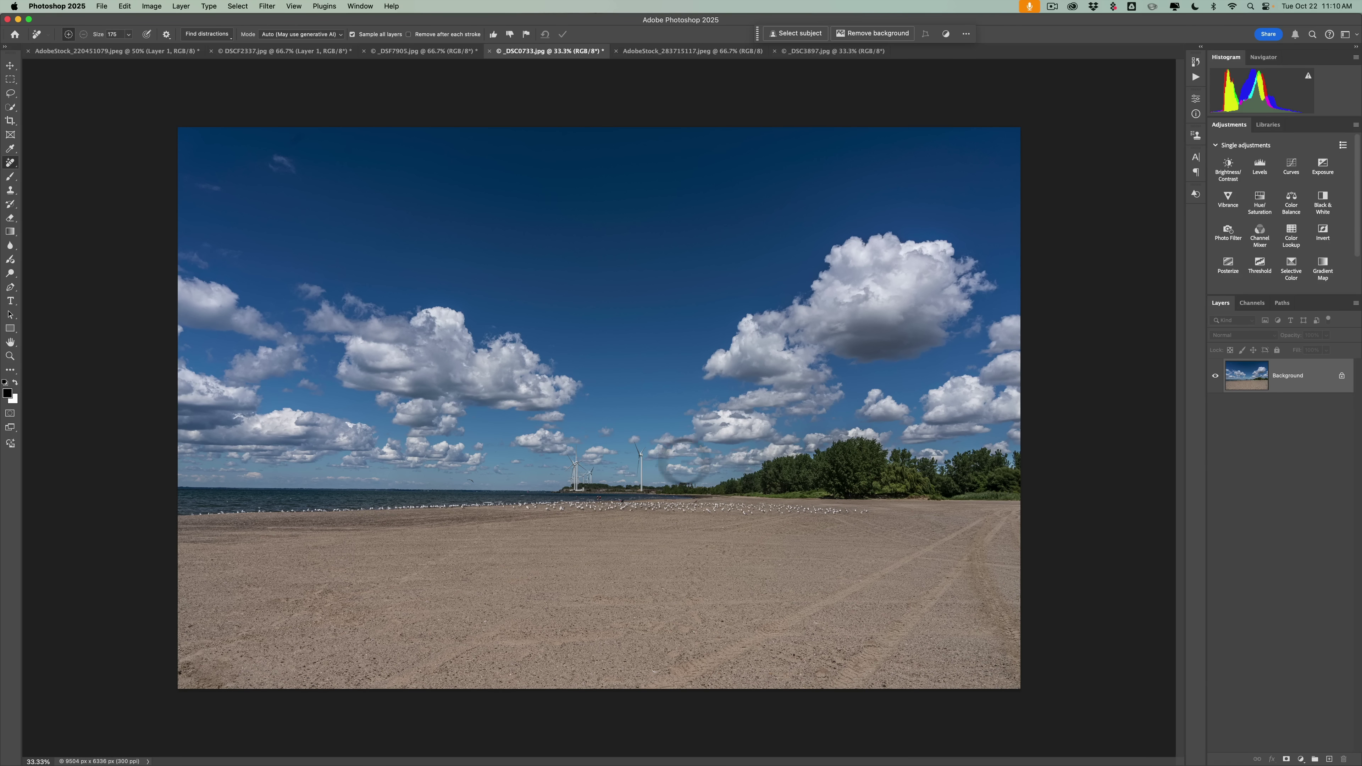
Lasso an area of sand on the right and Generative Fill it with the prompt 'Sandcastle'
left_click(11, 93)
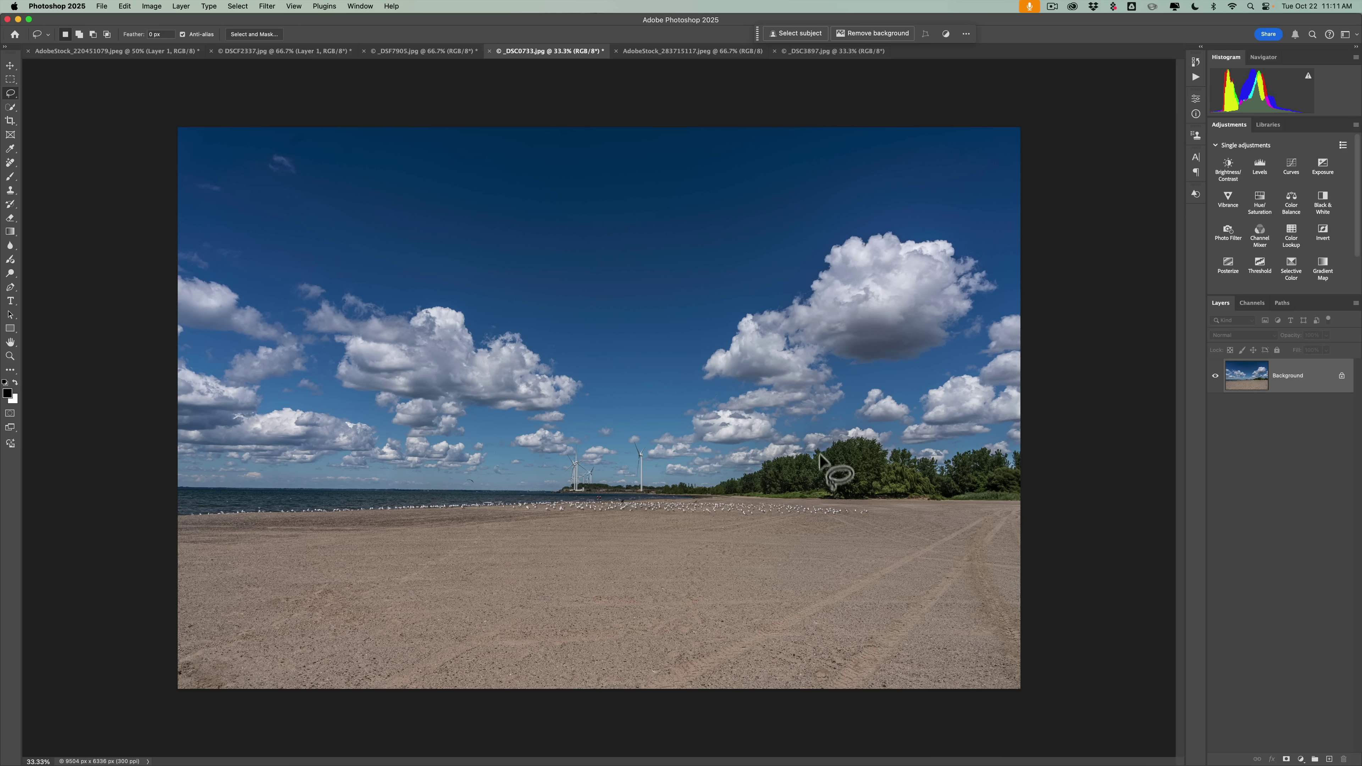
mouse_move(828, 428)
left_mouse_down()
mouse_move(708, 472)
mouse_move(687, 531)
mouse_move(692, 618)
mouse_move(761, 667)
mouse_move(879, 676)
mouse_move(946, 667)
mouse_move(987, 644)
mouse_move(1011, 573)
mouse_move(965, 479)
mouse_move(886, 437)
mouse_move(821, 427)
left_mouse_up()
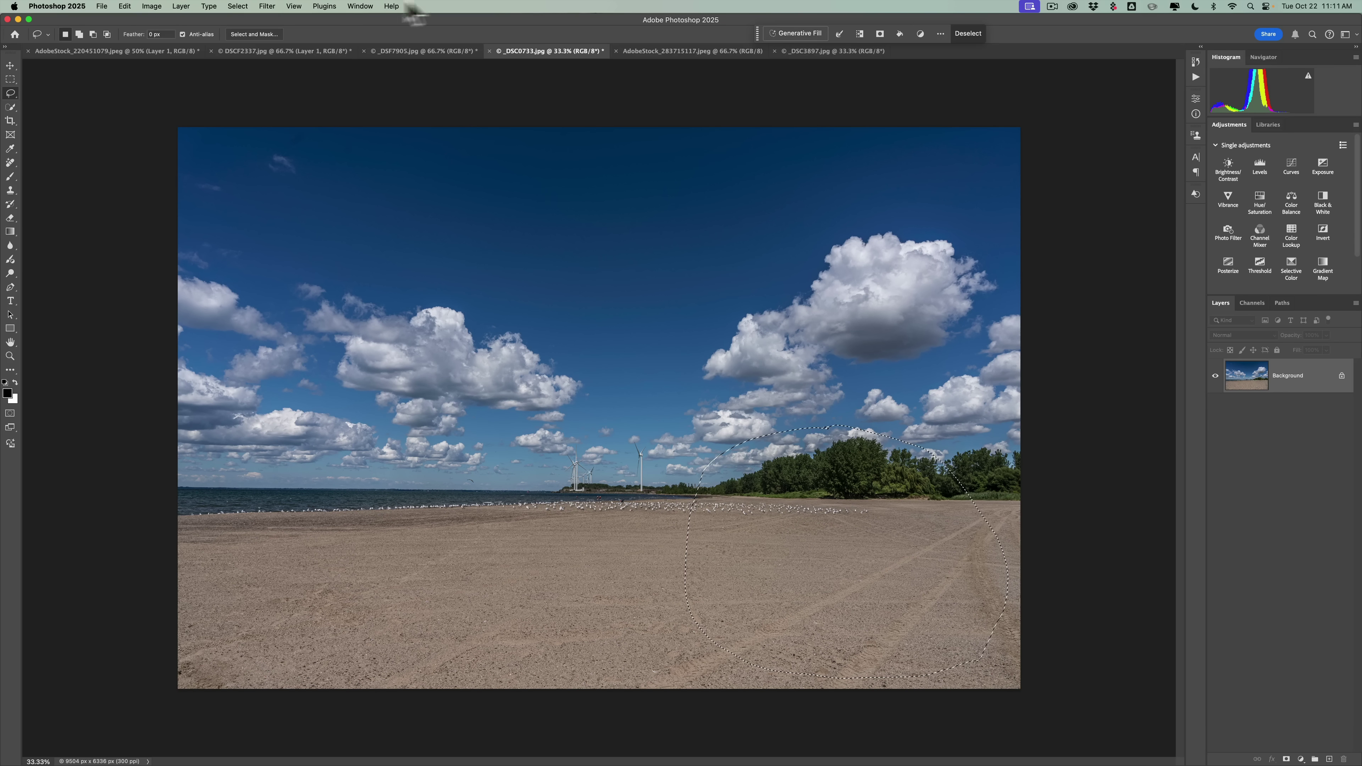
left_click(316, 9)
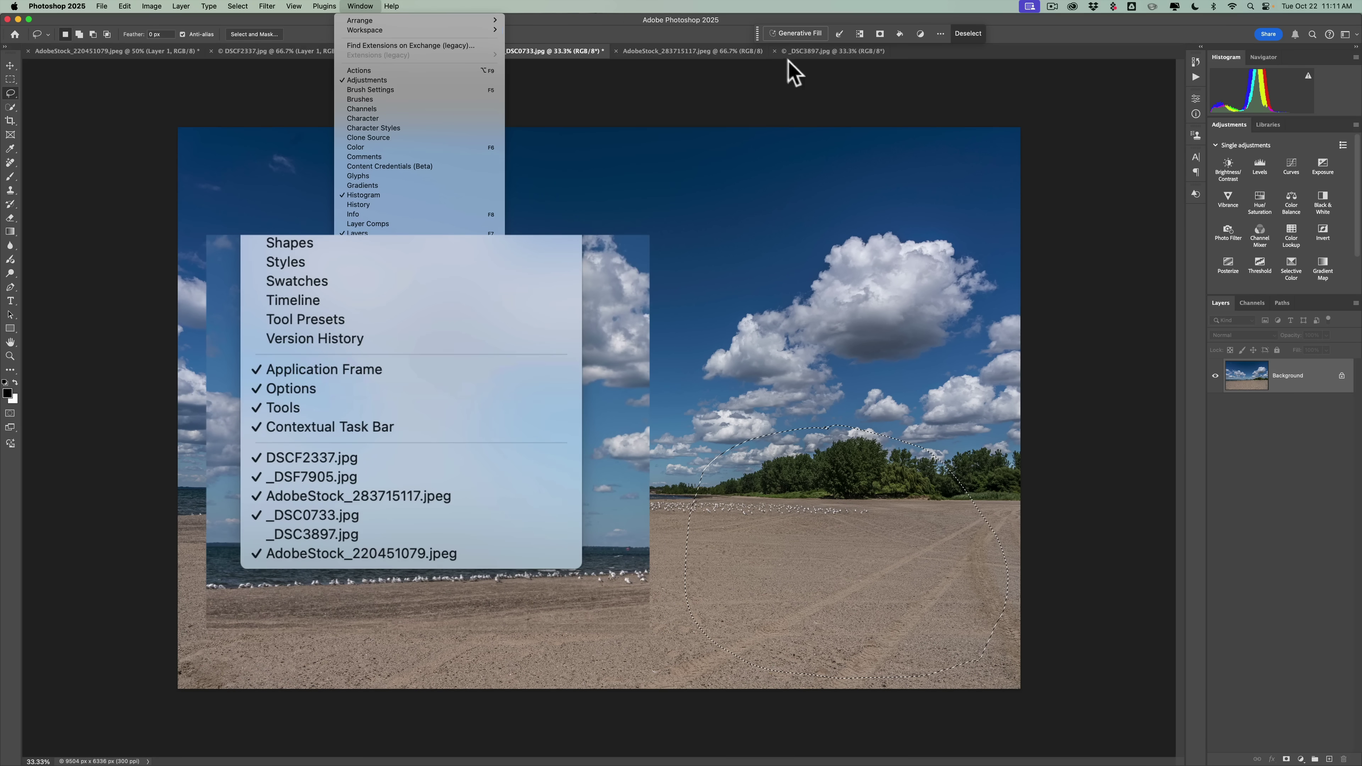
left_click(788, 35)
left_click(788, 35)
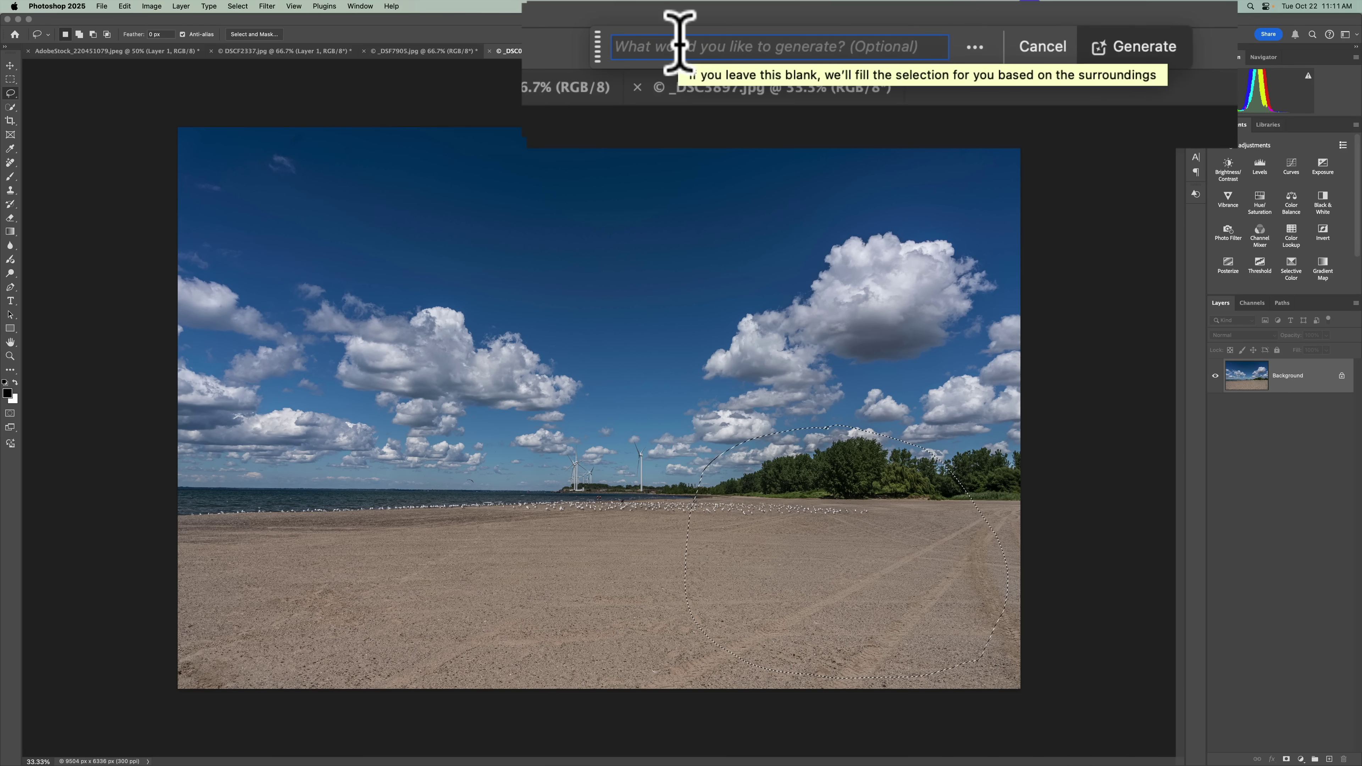
type("Sandcas")
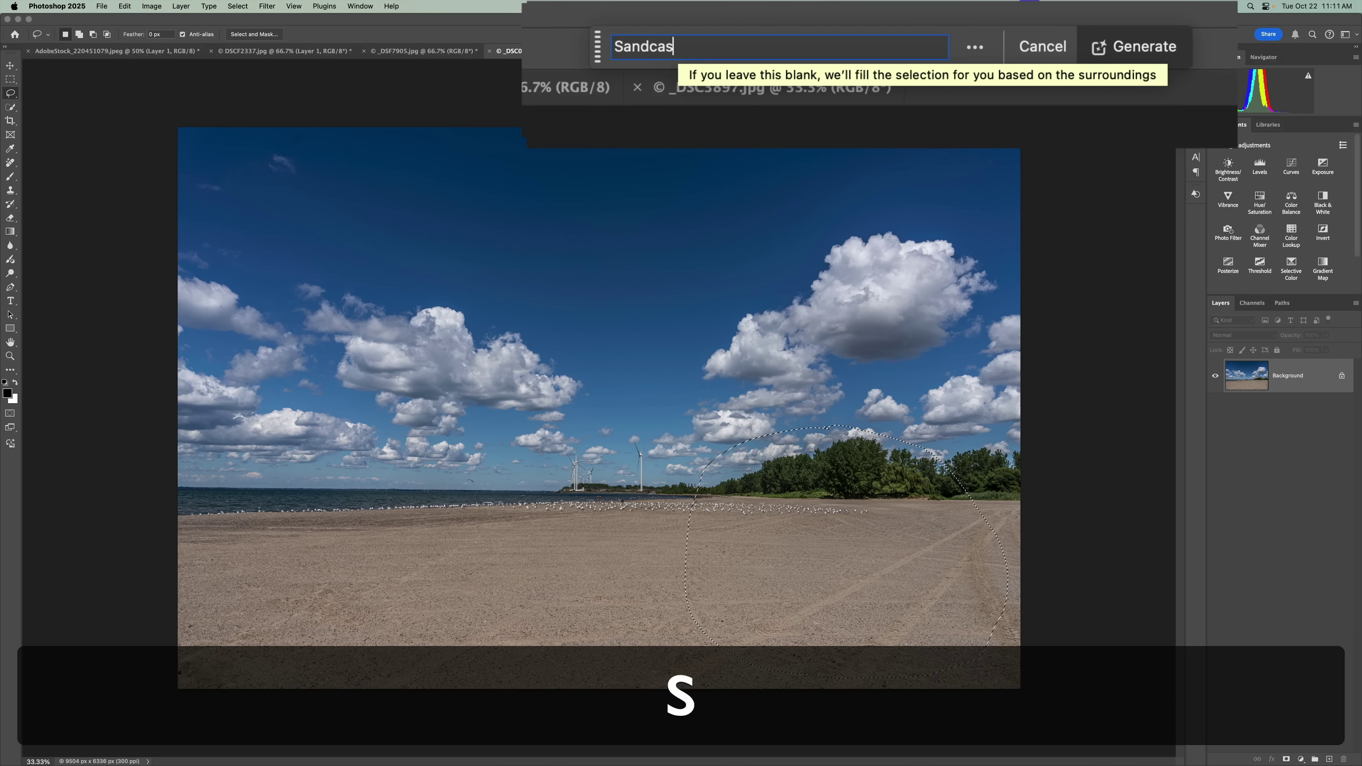
type("tle")
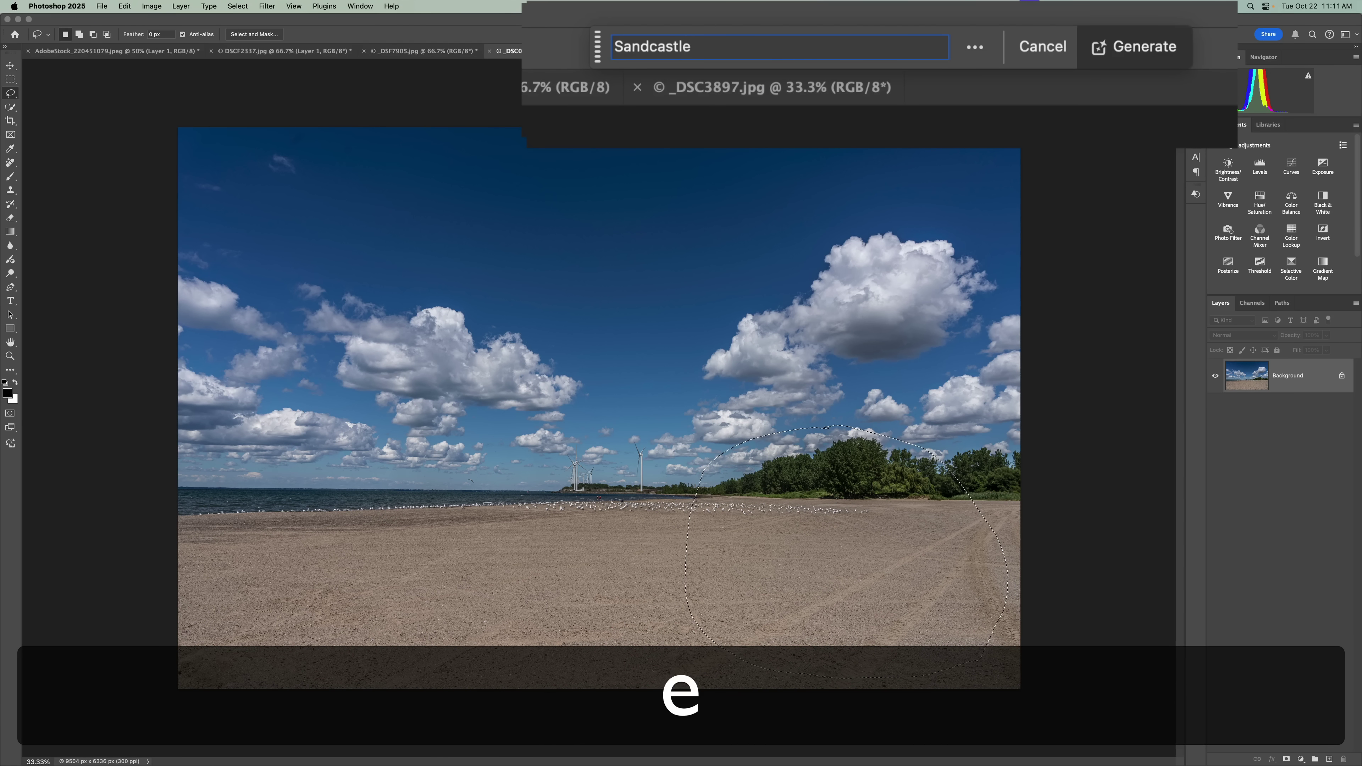
left_click(1125, 40)
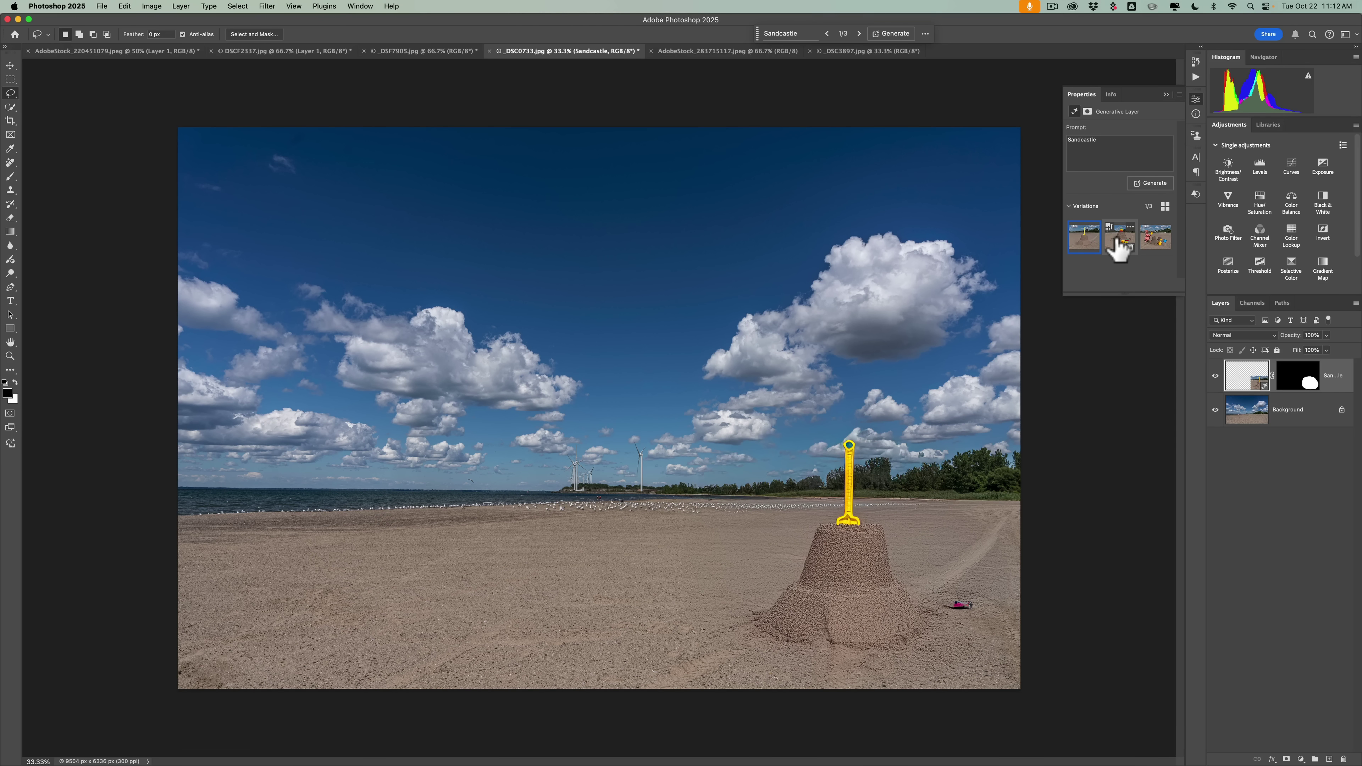
Preview the second variation, then pick the third showing a girl with toy buckets
left_click(1118, 244)
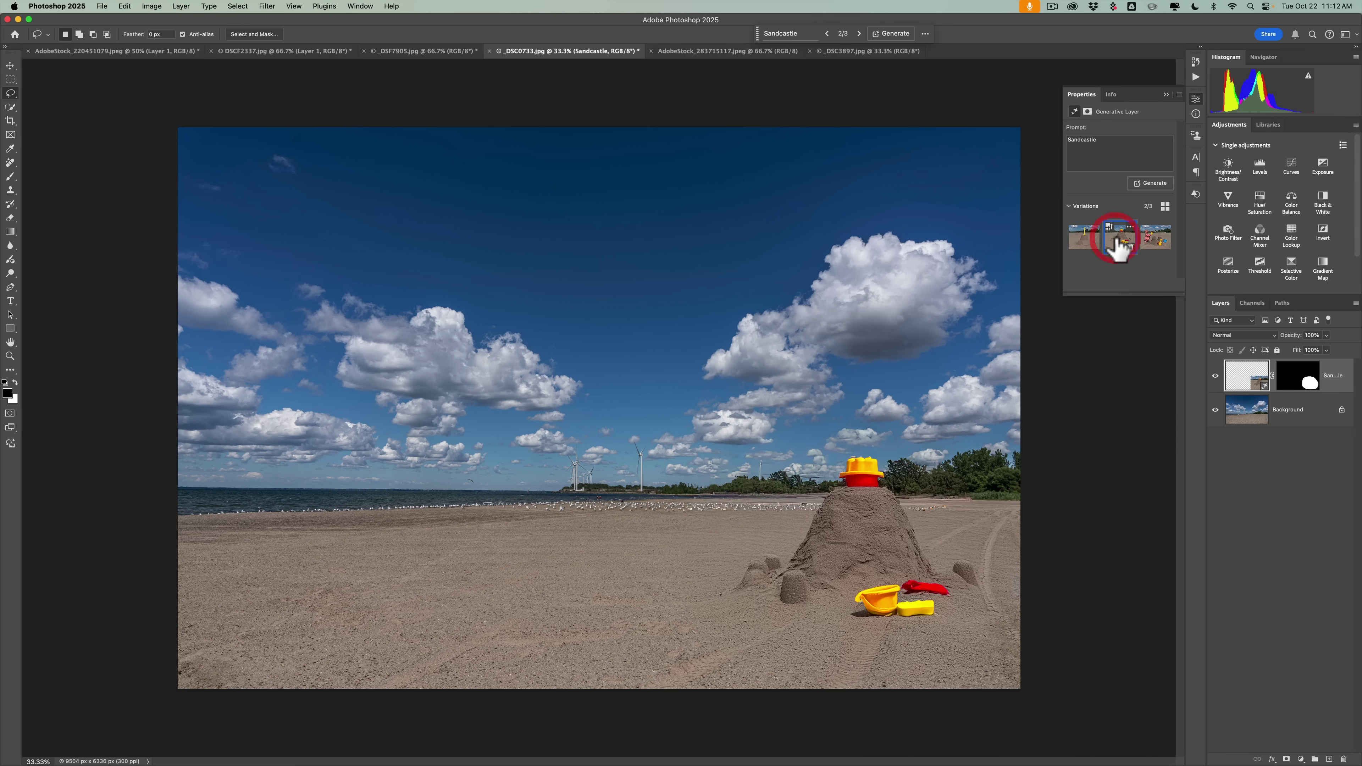
left_click(1149, 250)
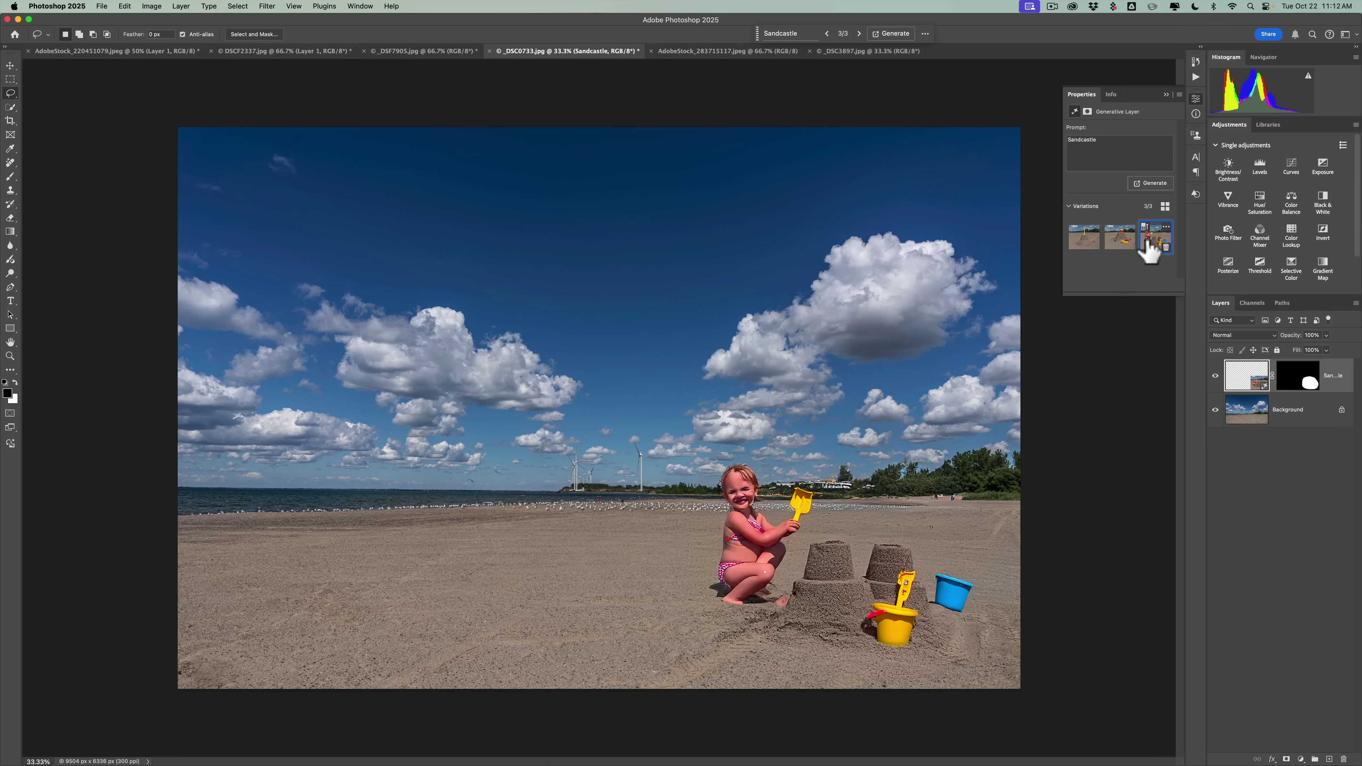
mouse_move(1158, 234)
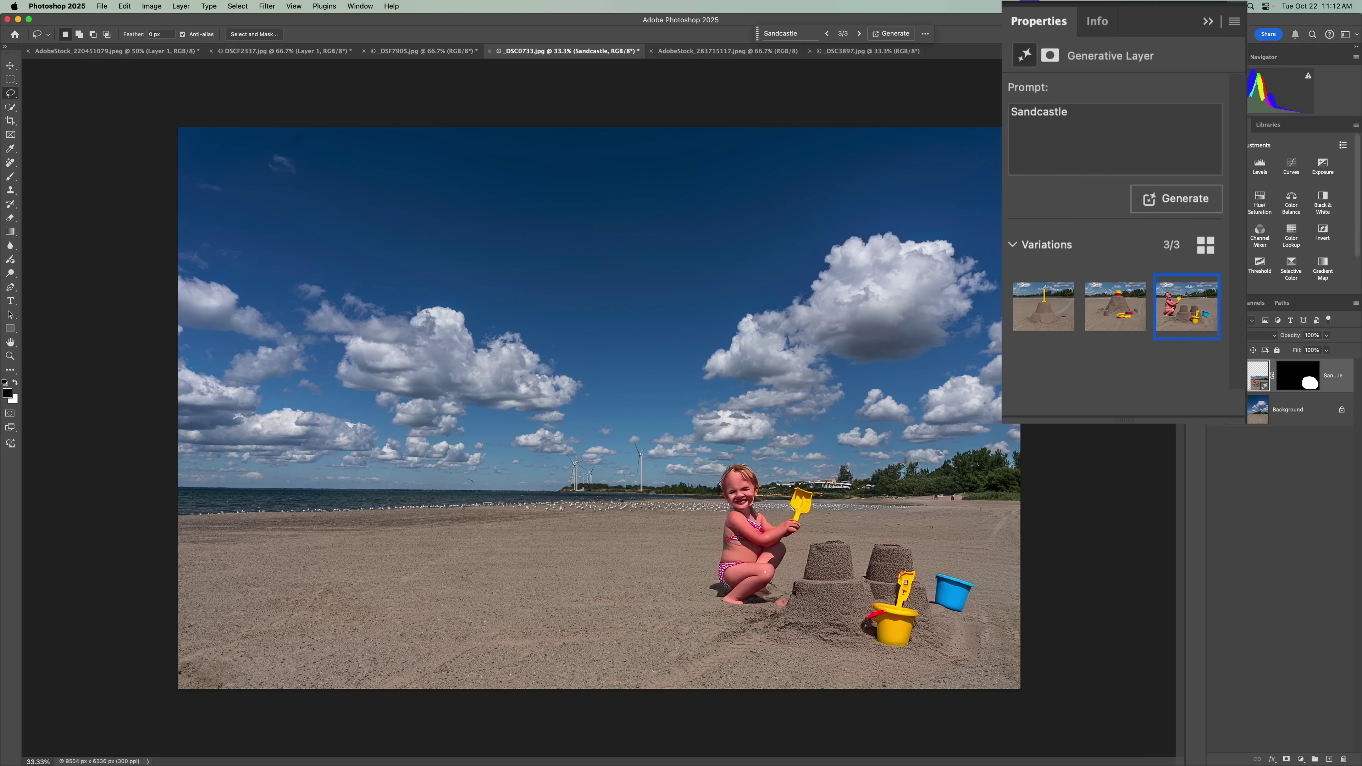
Change the prompt to 'Sand castle', regenerate, and keep the first turreted castle variation
double_click(1064, 125)
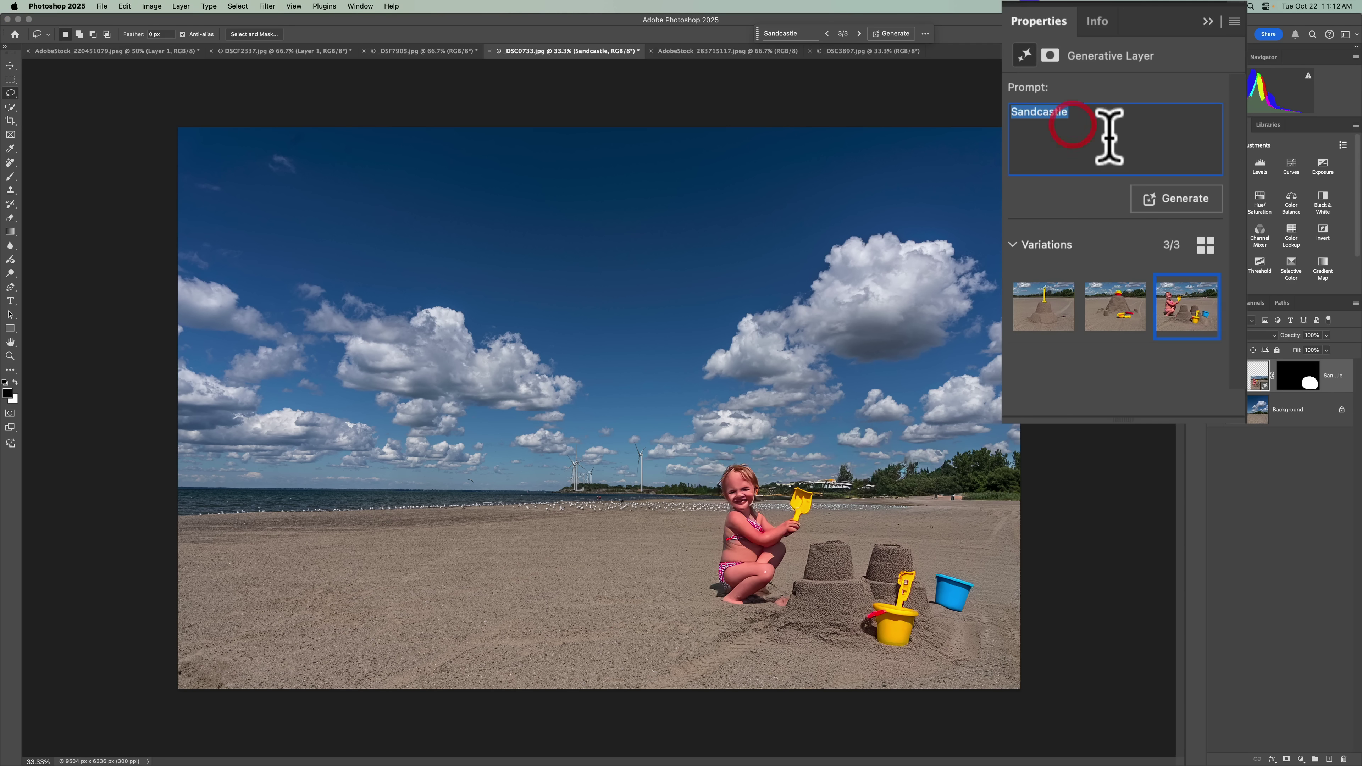
left_click(1037, 111)
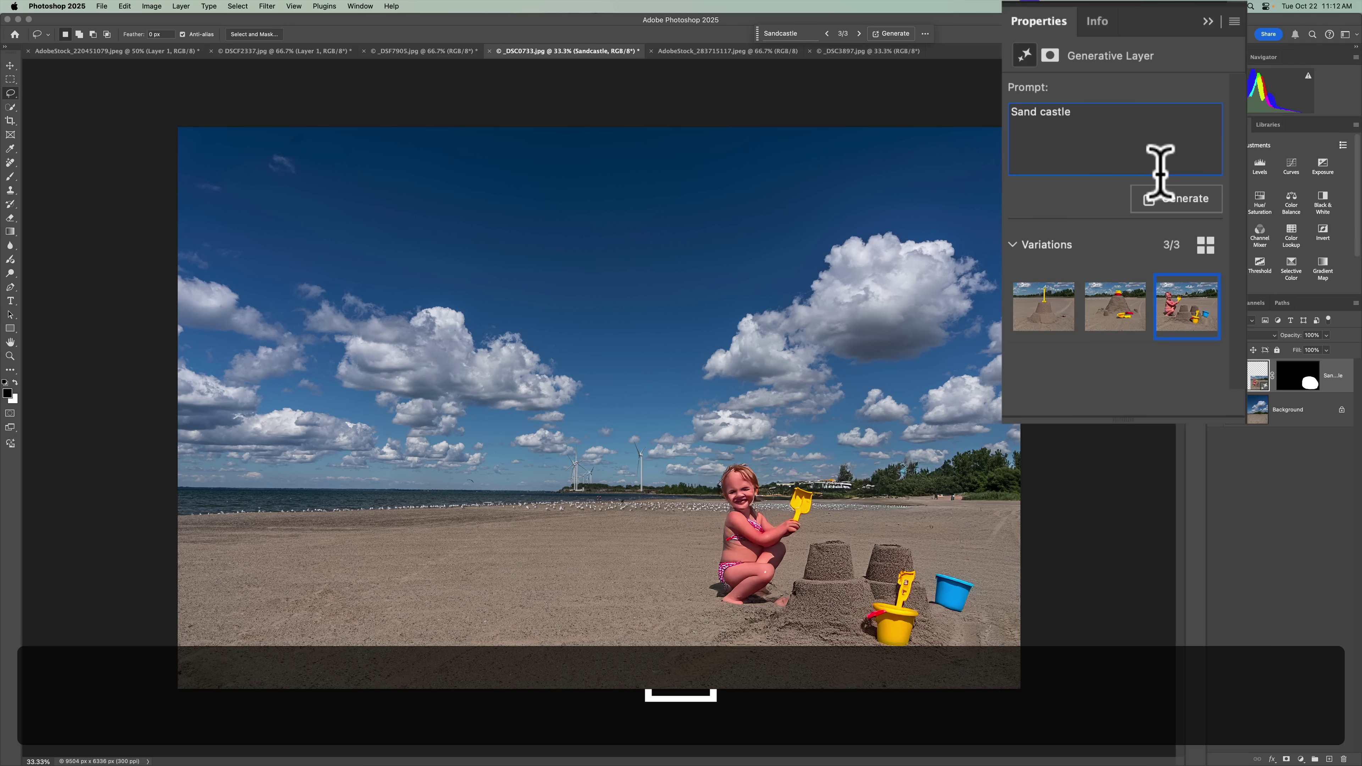
left_click(1151, 184)
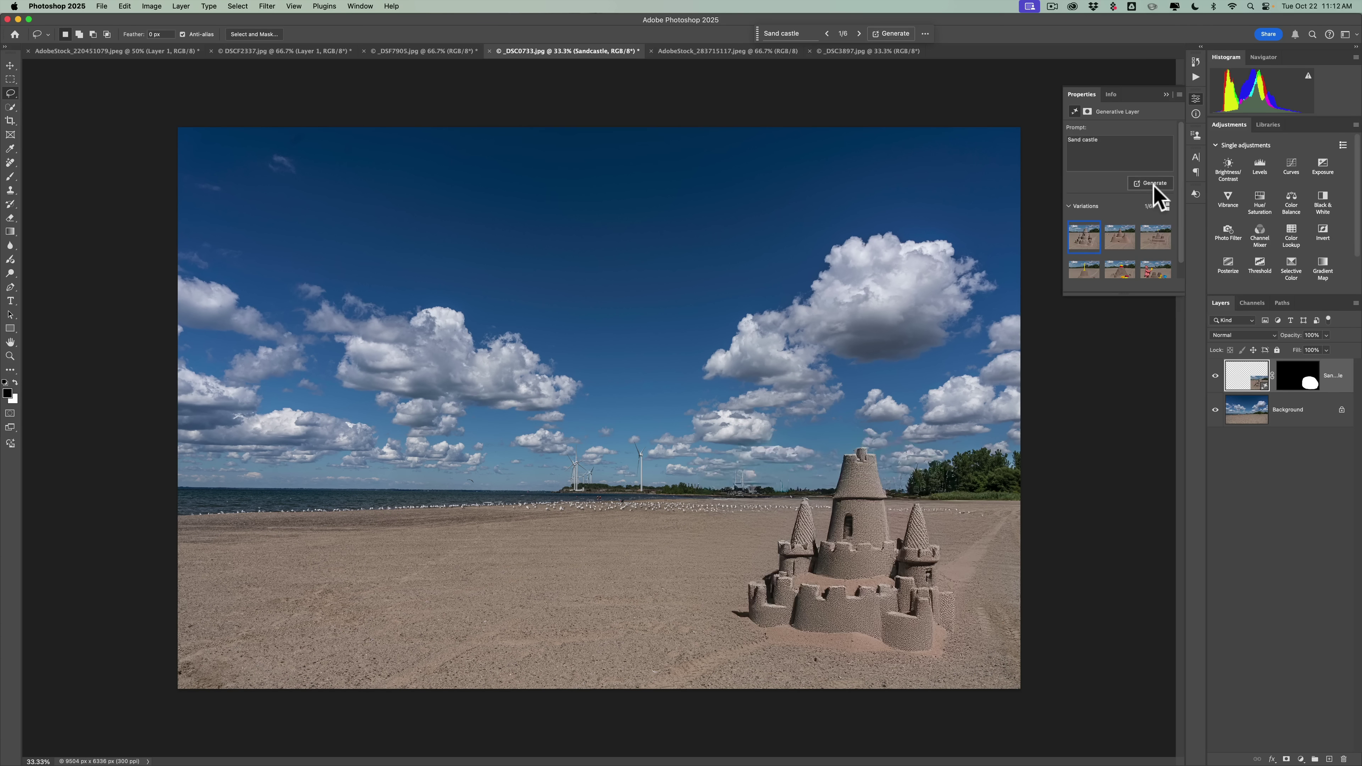
mouse_move(1117, 247)
left_click(1117, 247)
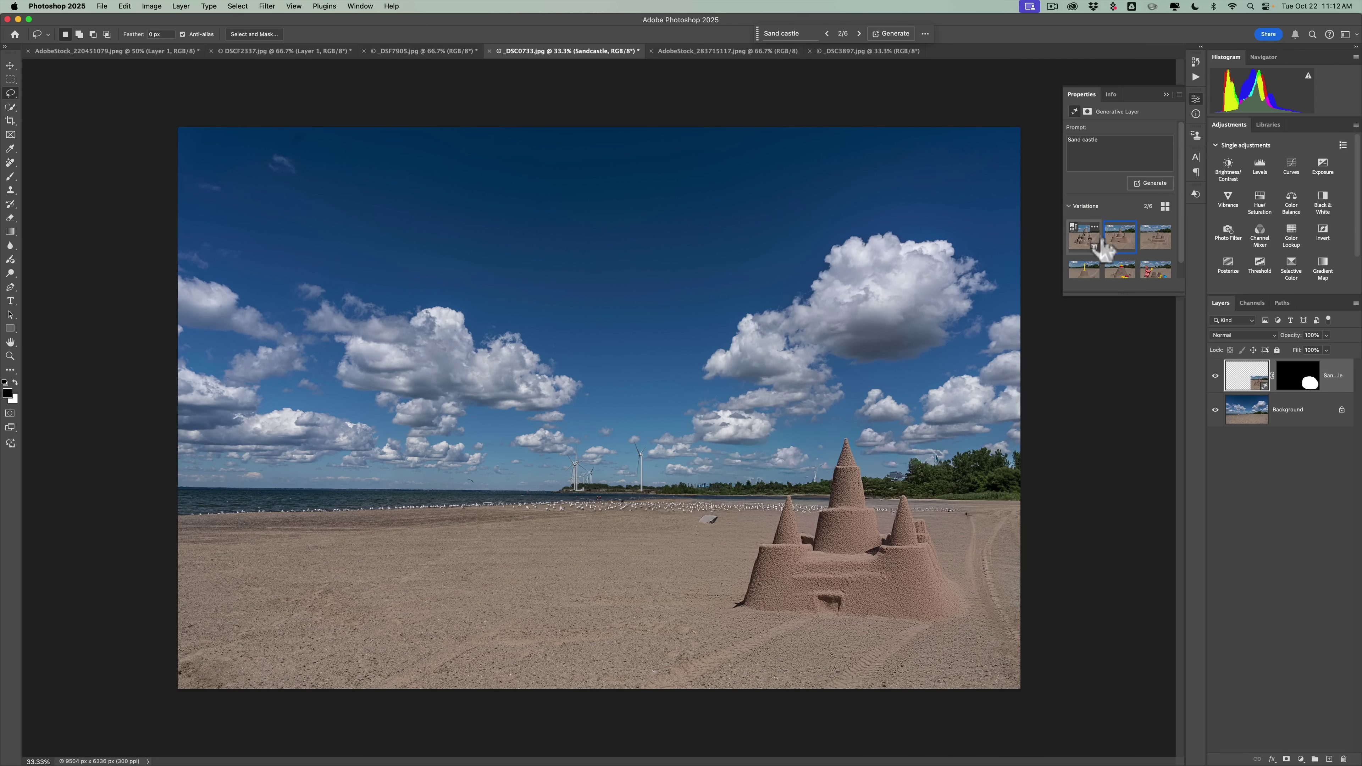
left_click(1156, 240)
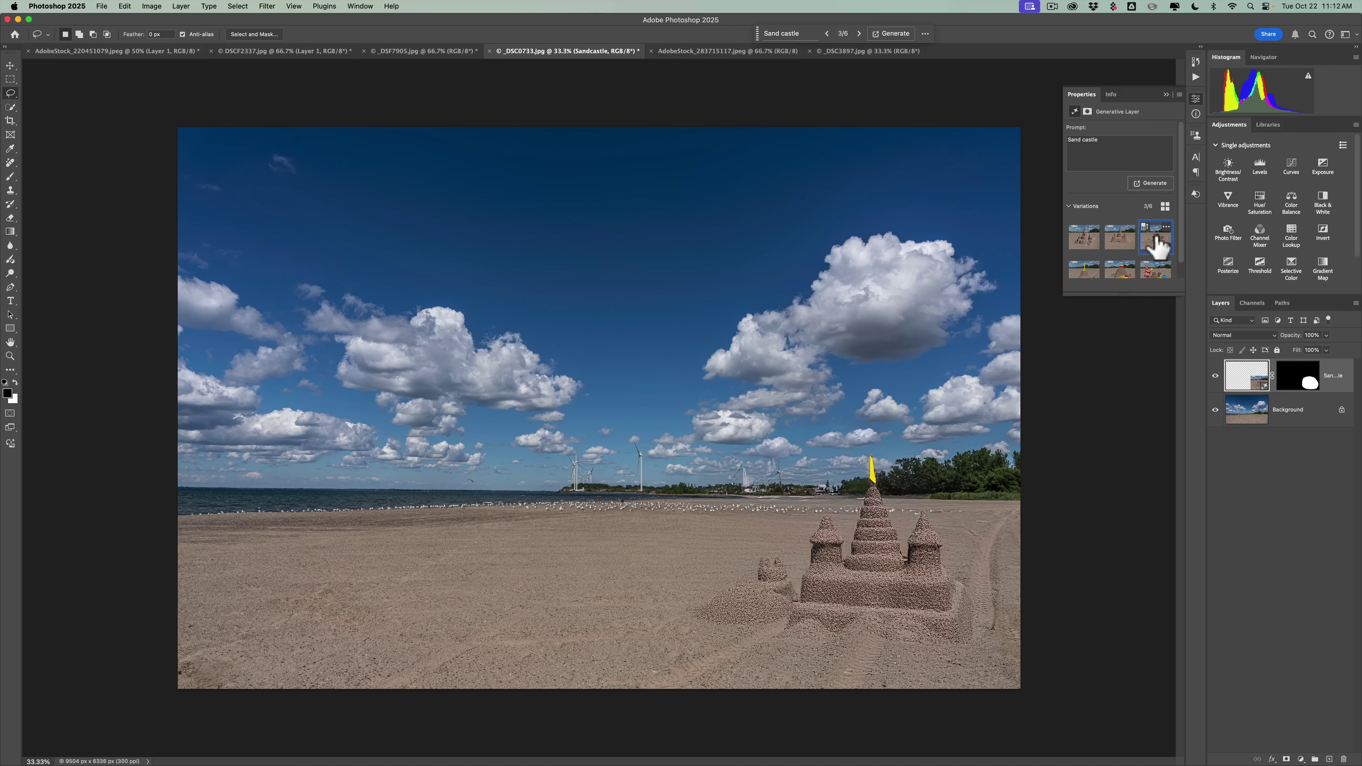
left_click(1082, 242)
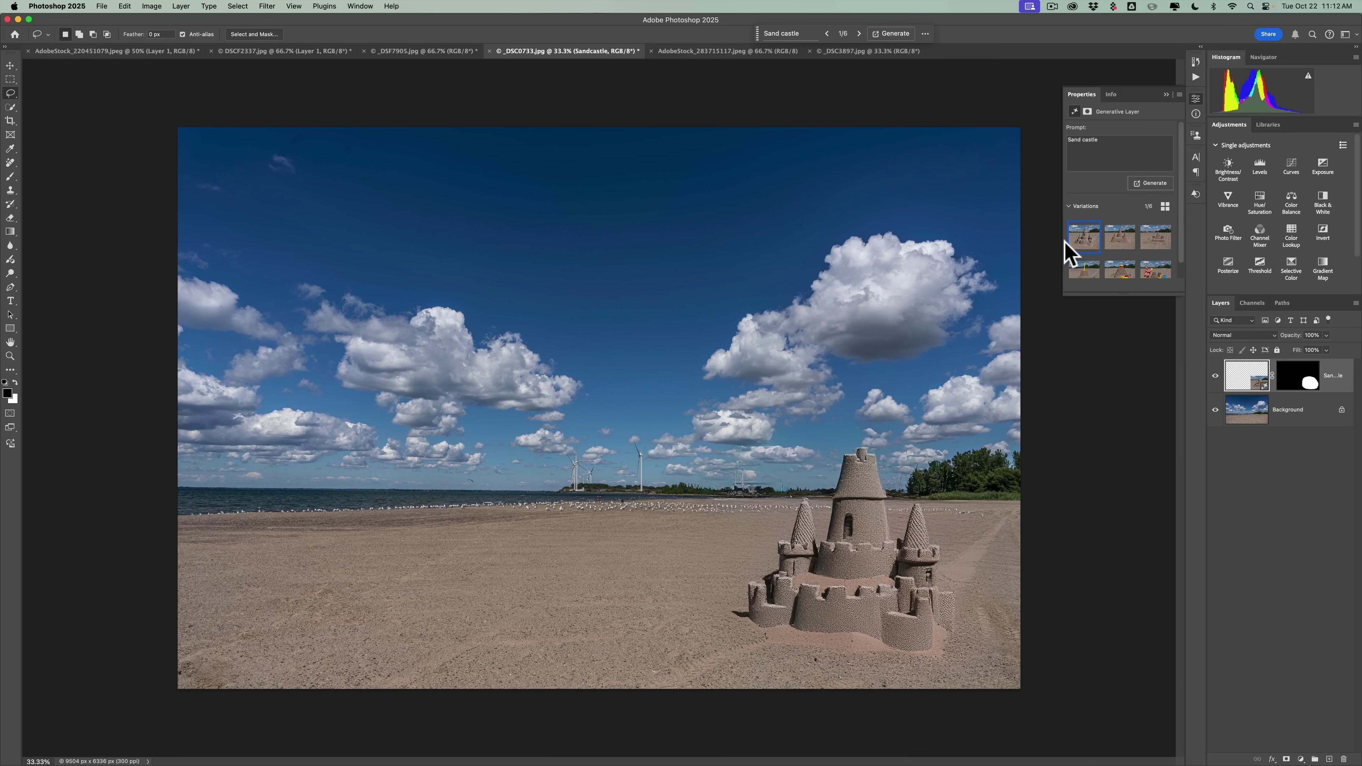
On AdobeStock_283715117, collapse Properties and apply Remove background to isolate the two women
left_click(705, 51)
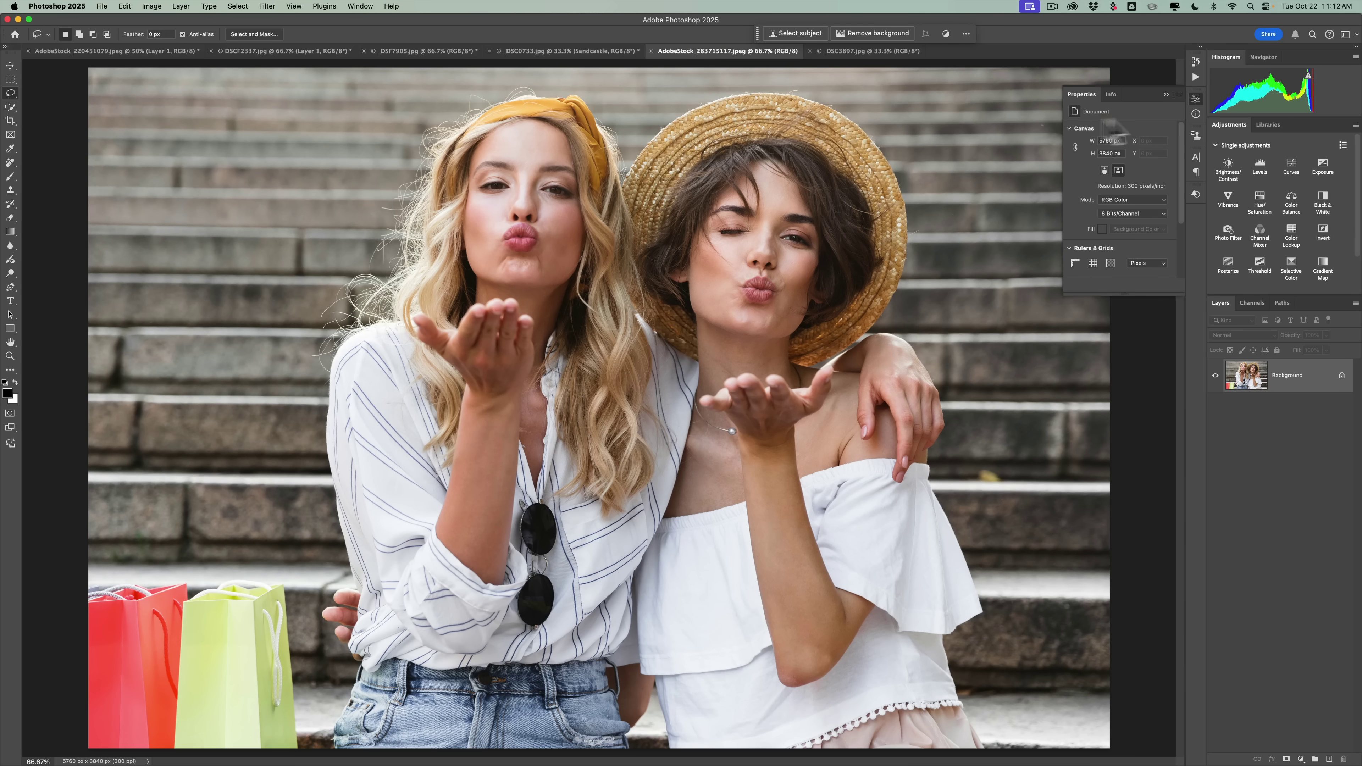
left_click(1165, 95)
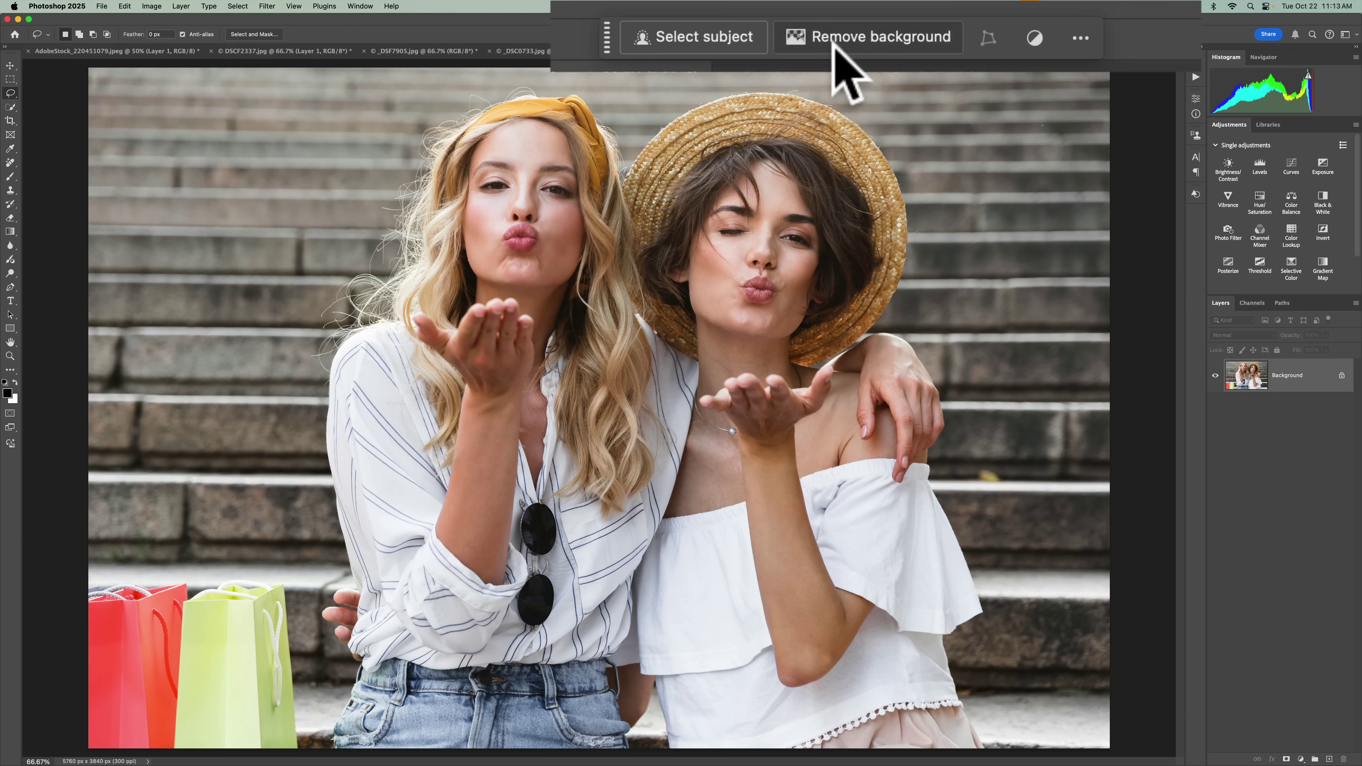
left_click(843, 37)
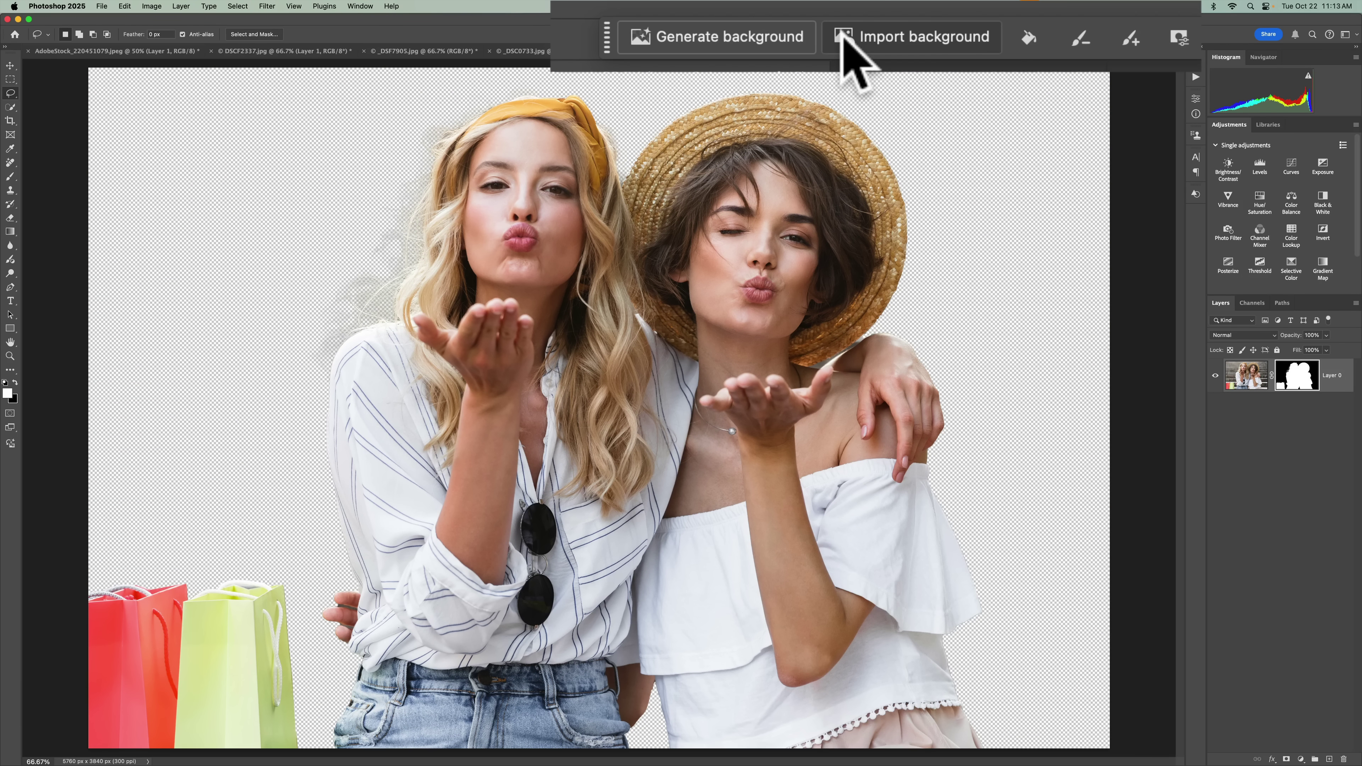
Generate a 'Brick wall' background behind the two women and keep variation 2, the full brick wall
left_click(754, 40)
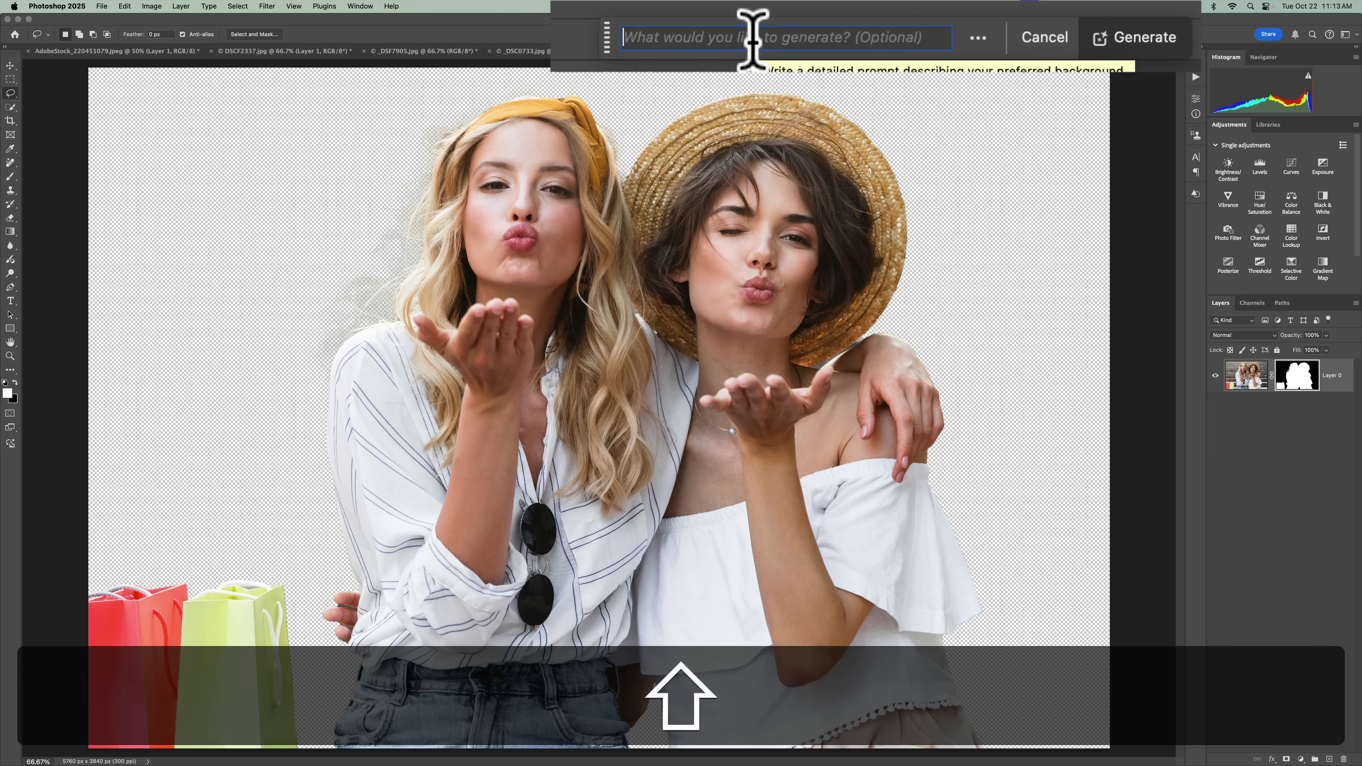
type("Brick wall")
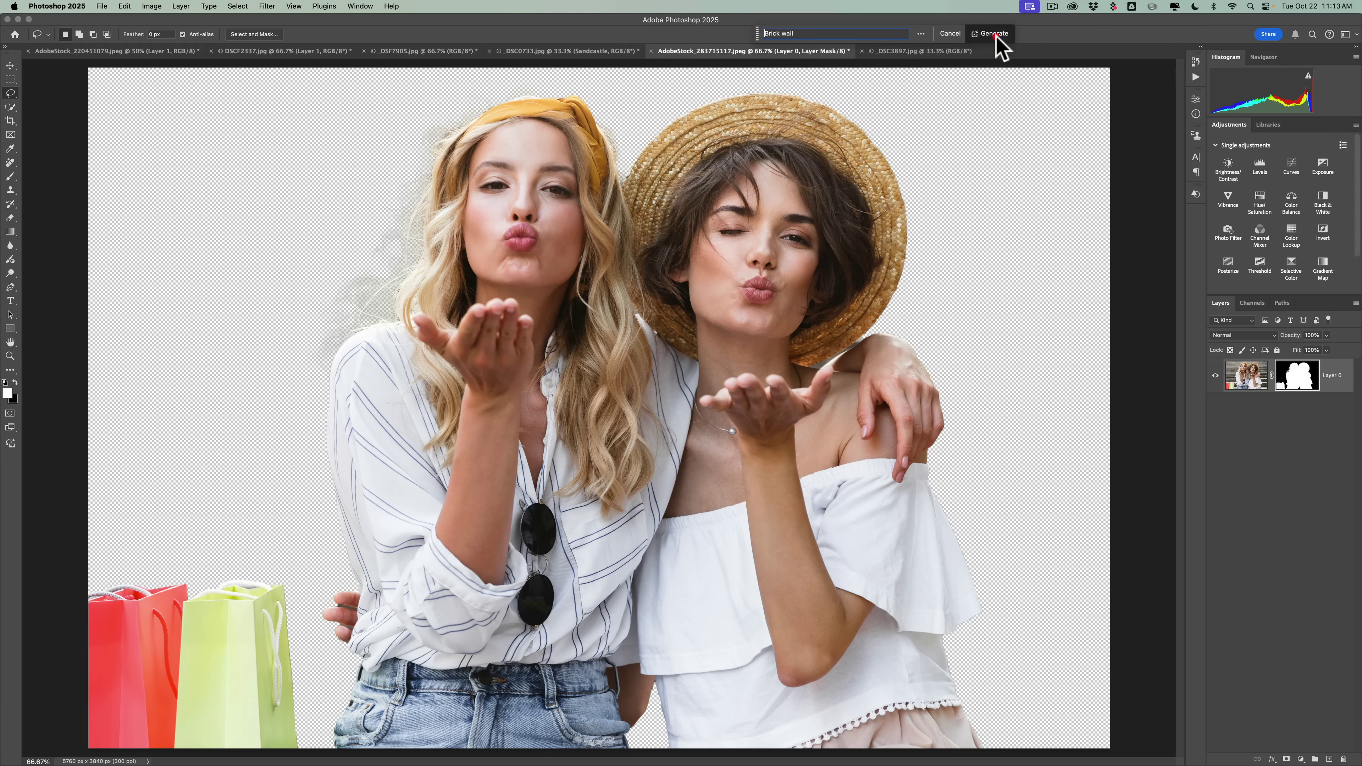
left_click(996, 39)
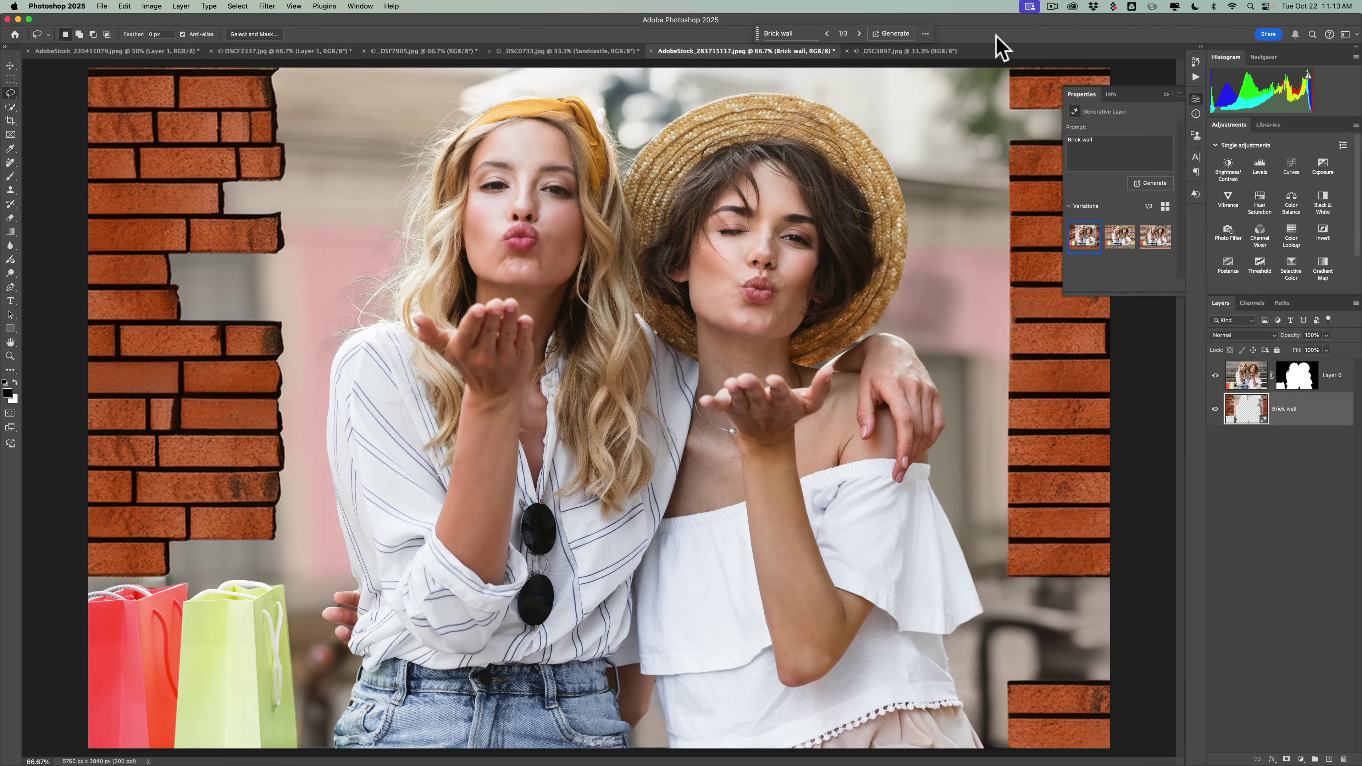
left_click(1115, 244)
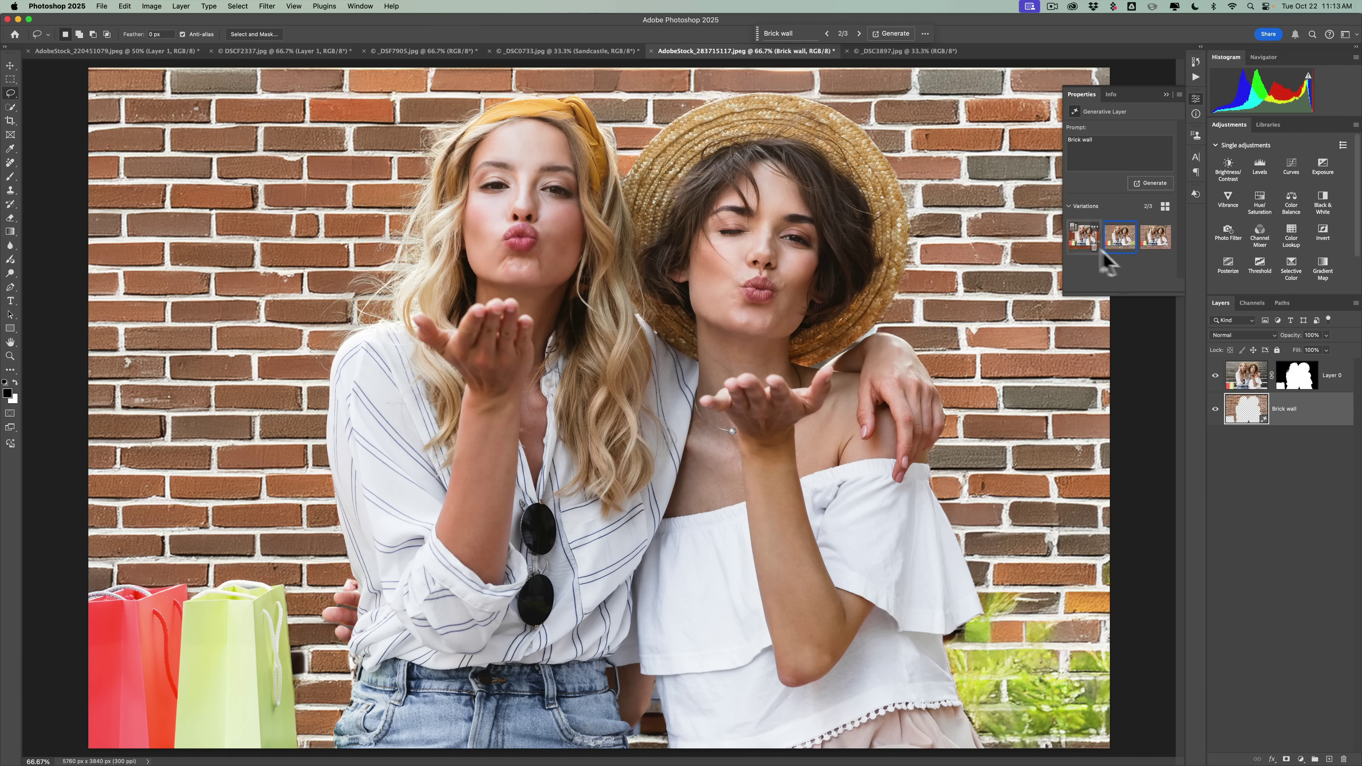
left_click(1152, 247)
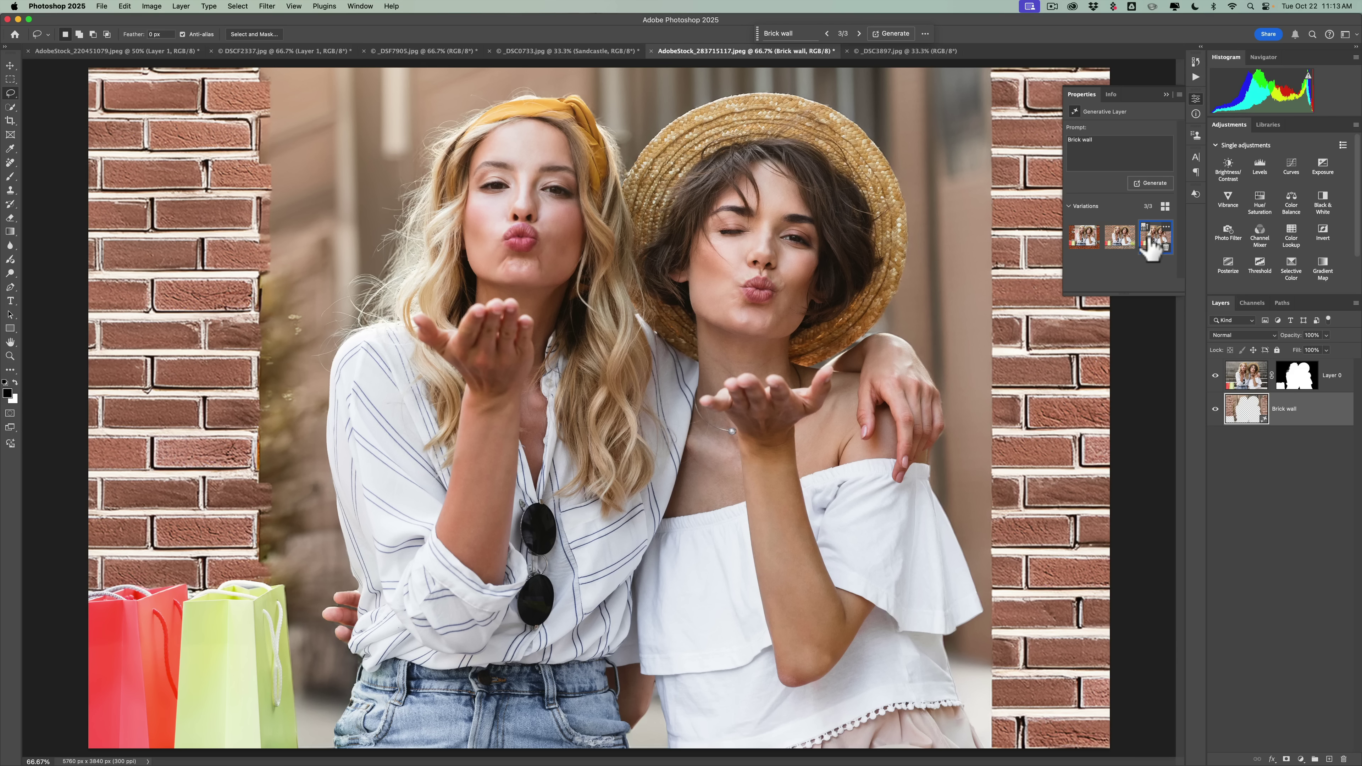
left_click(1119, 239)
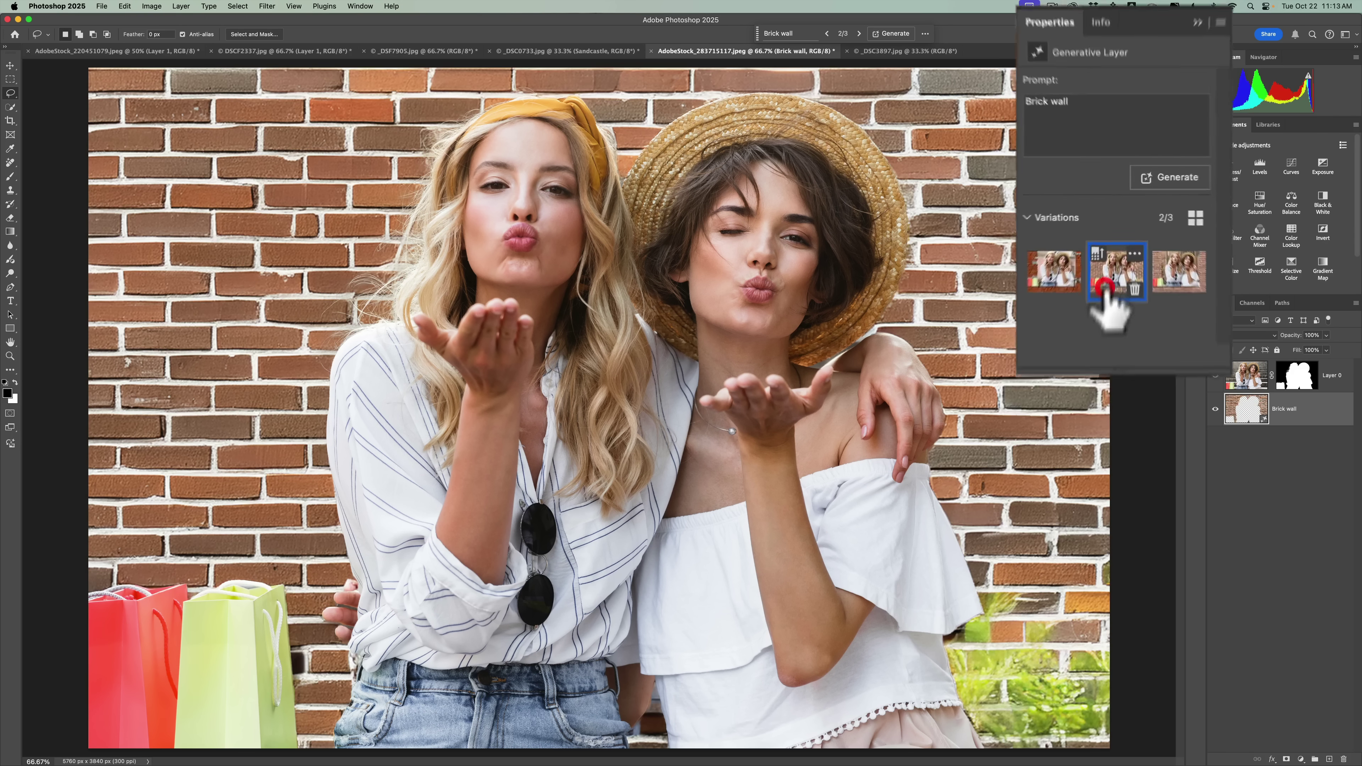
Expand to six brick wall variations and choose variation 1, the soft-focus orange wall
left_click(1180, 199)
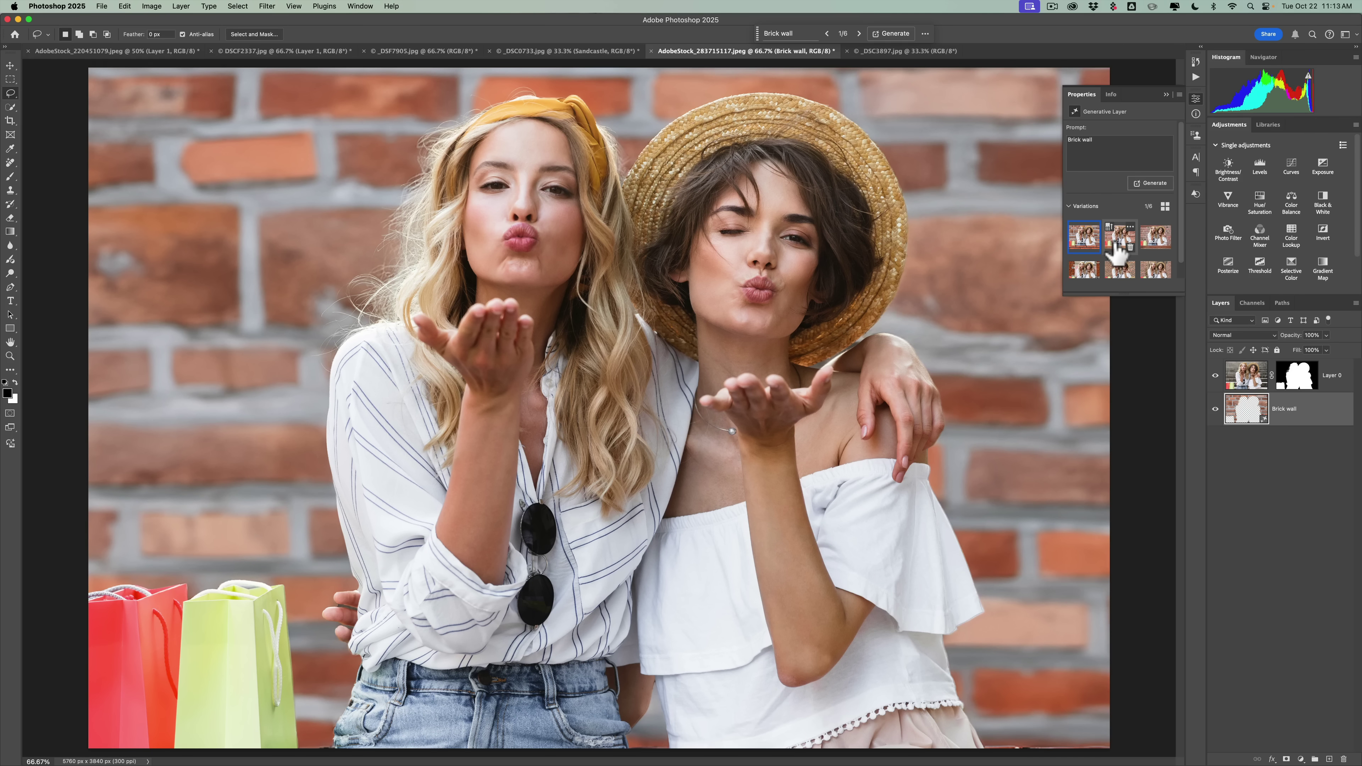
left_click(1116, 246)
left_click(1153, 240)
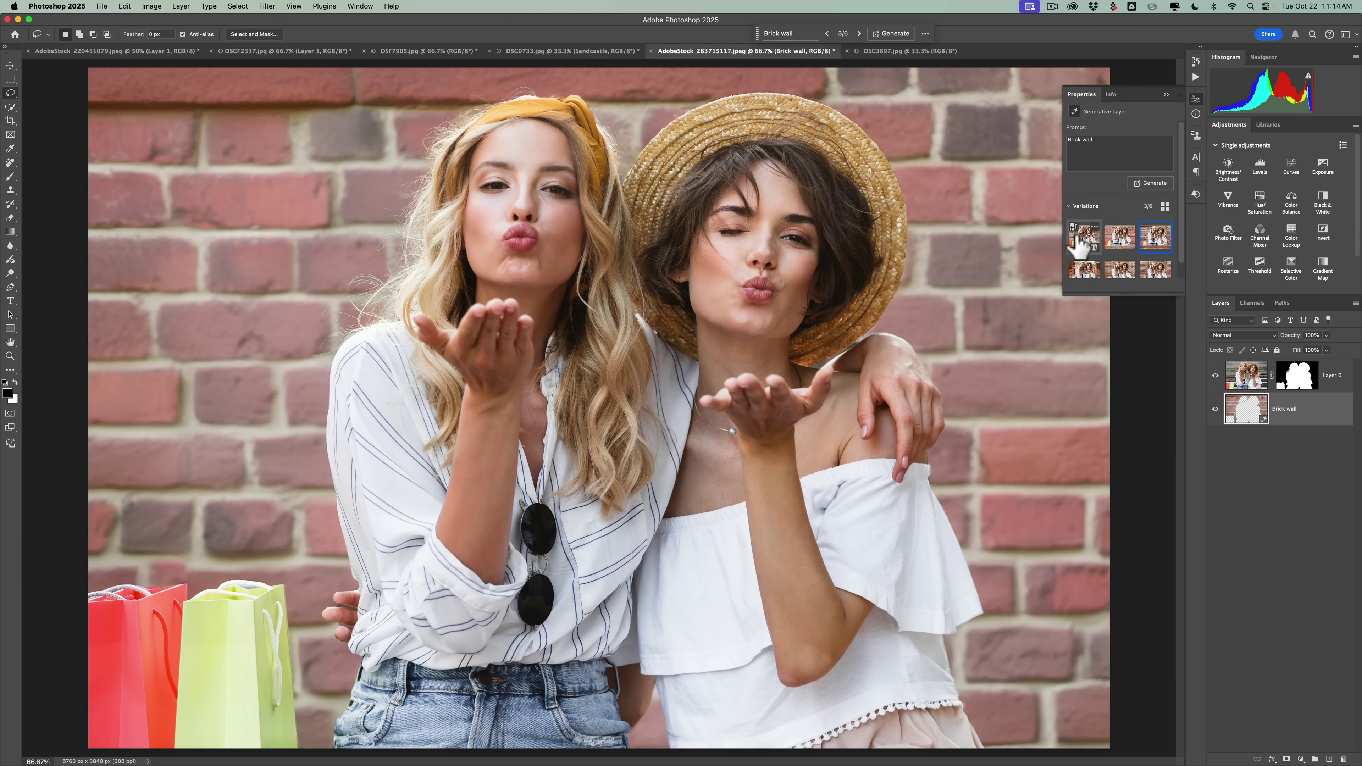
left_click(1079, 244)
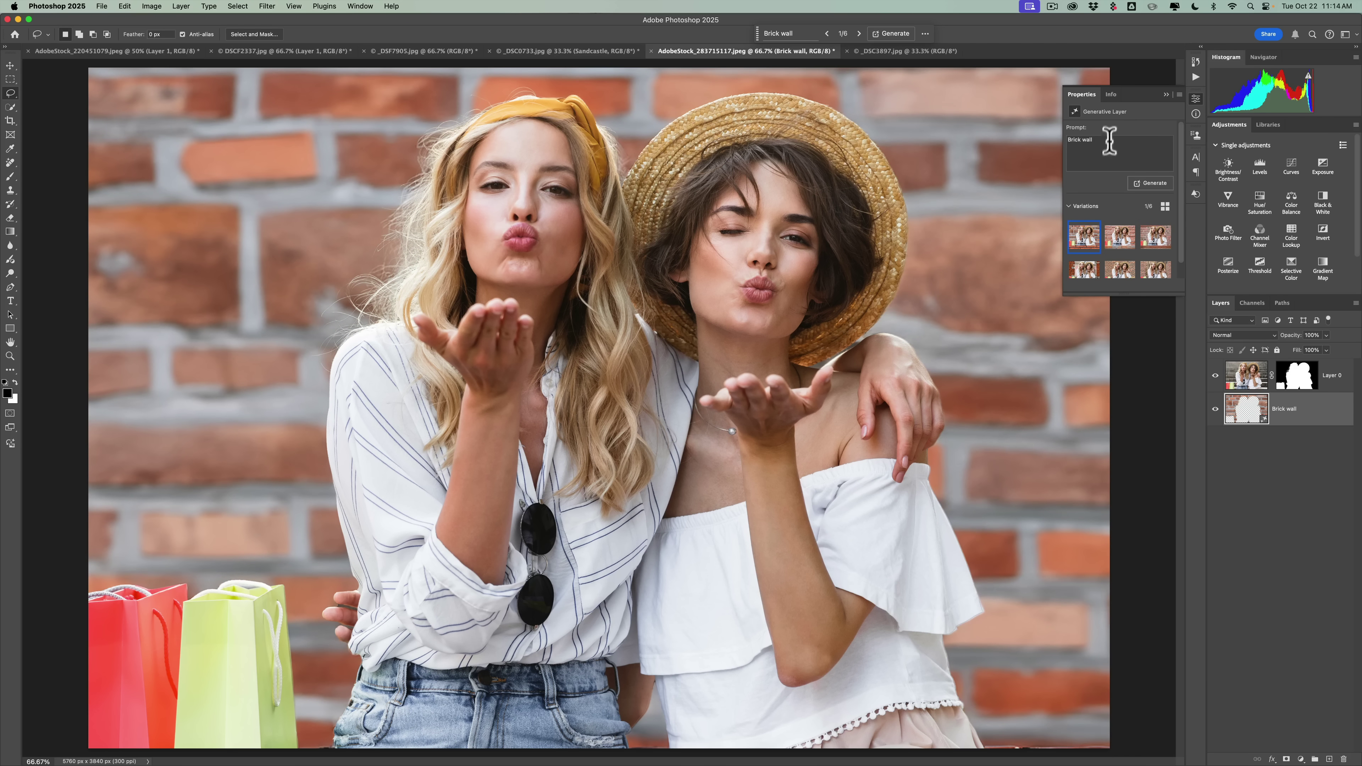
Switch to _DSC3897.jpg and extend the crop frame beyond the dog photo's edges
left_click(1165, 95)
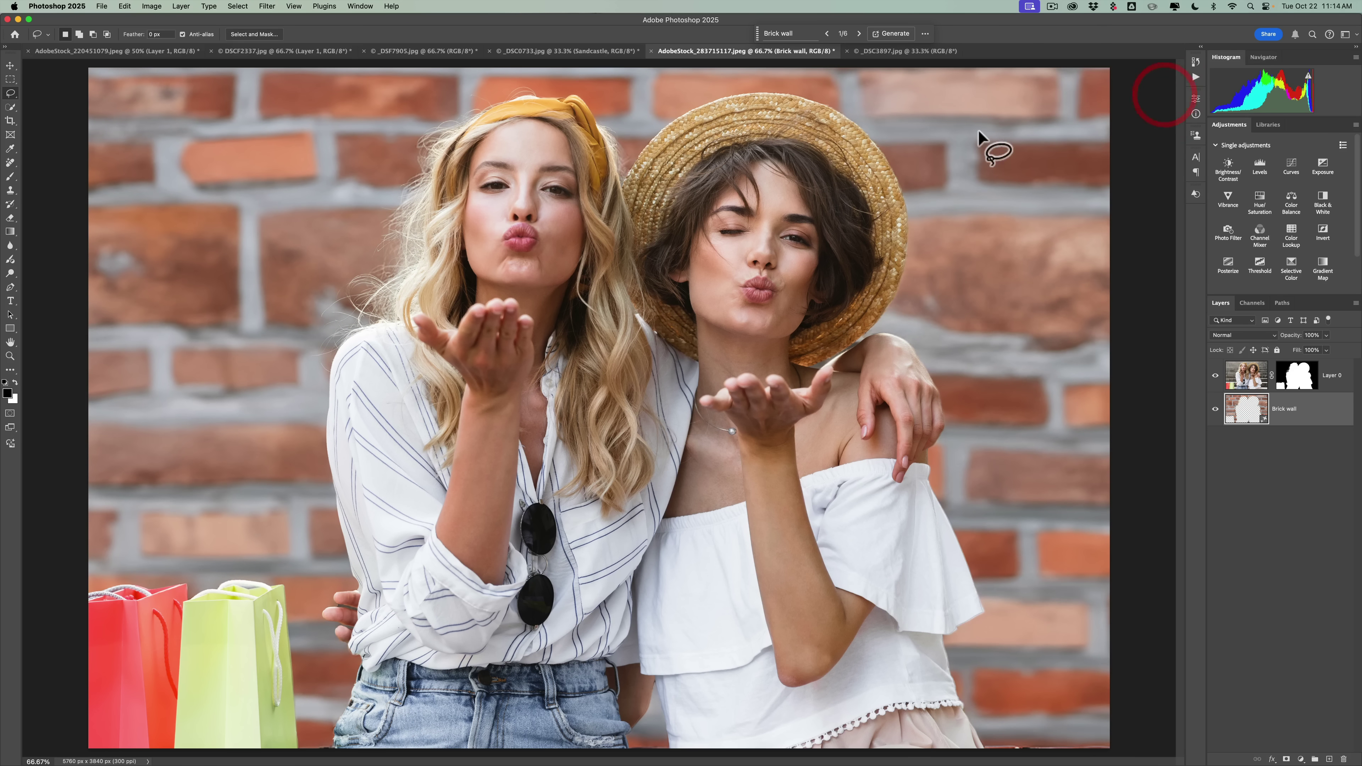
left_click(883, 52)
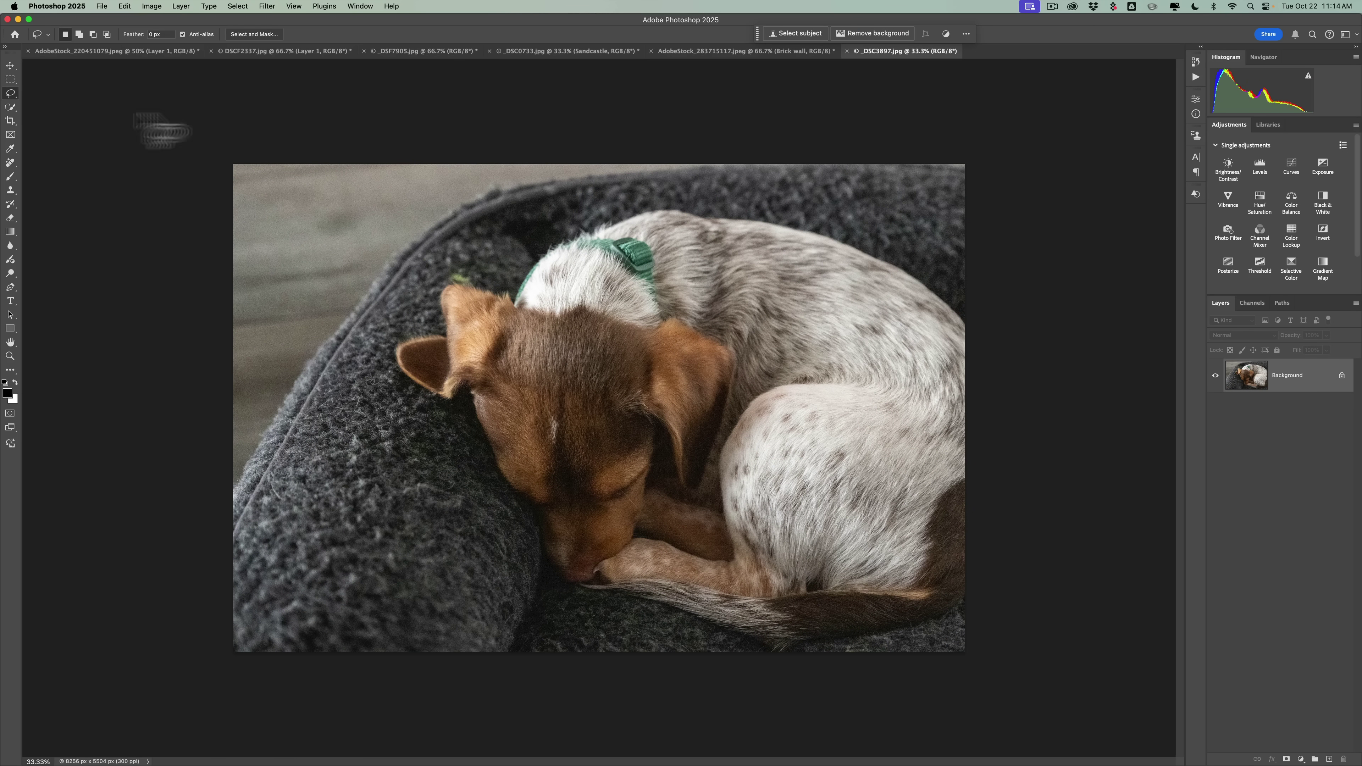
left_click(10, 120)
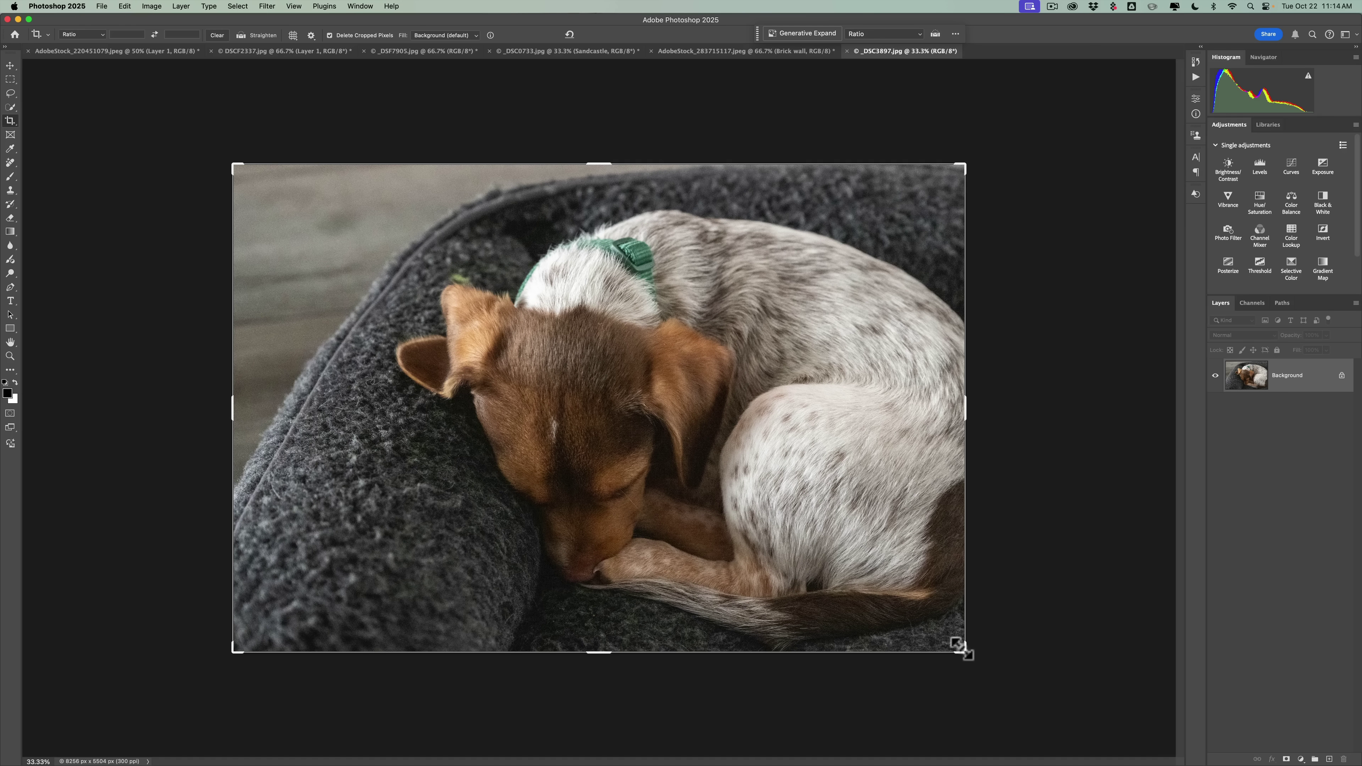
left_click_drag(963, 652, 1023, 685)
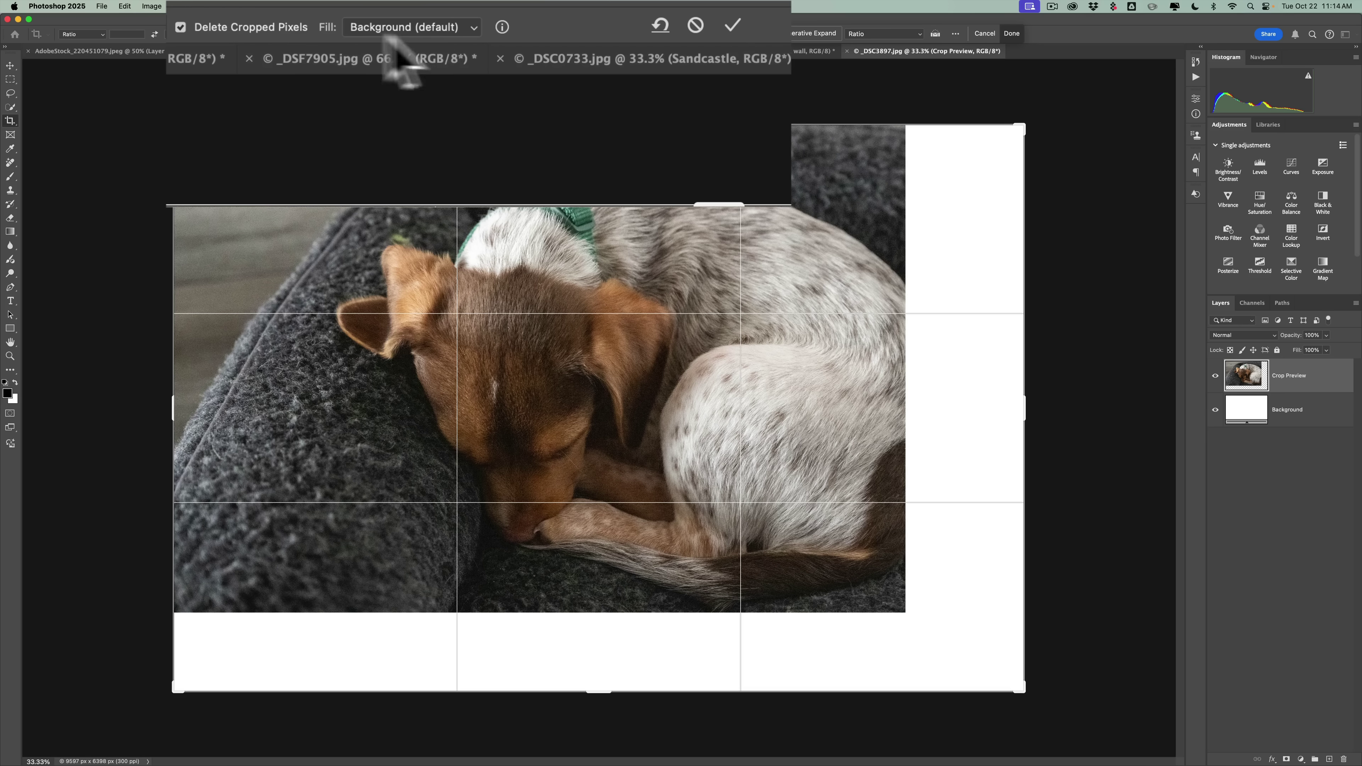
Set the crop's fill for the added area to Generative Expand
left_click(417, 28)
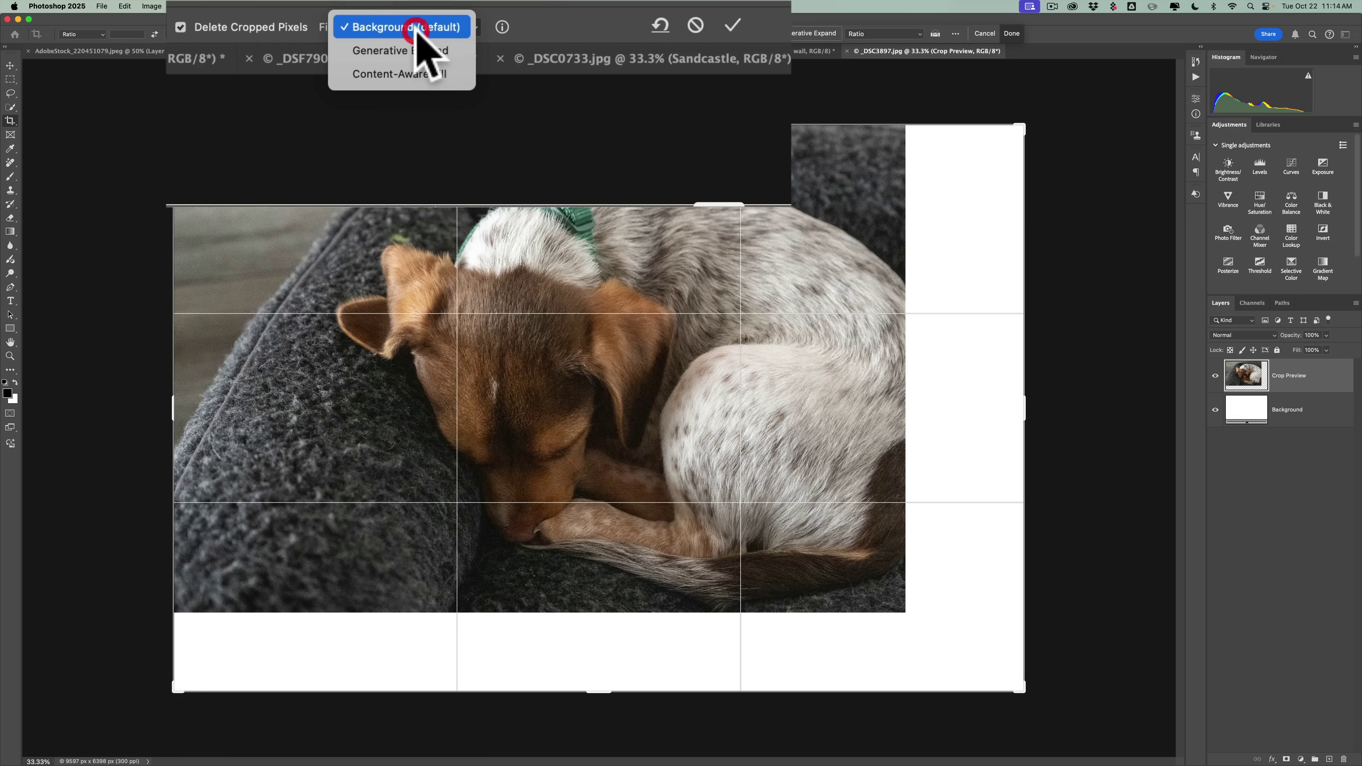
left_click(417, 51)
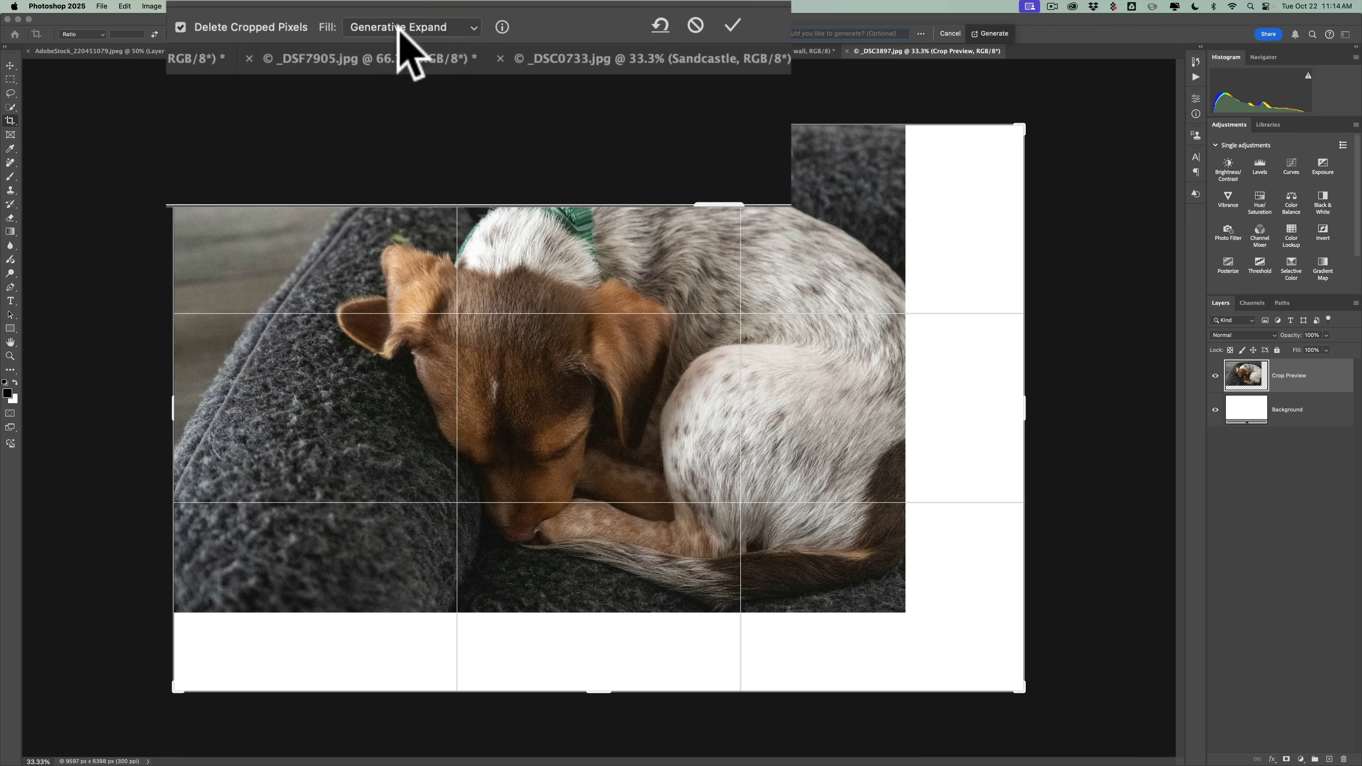
left_click(376, 24)
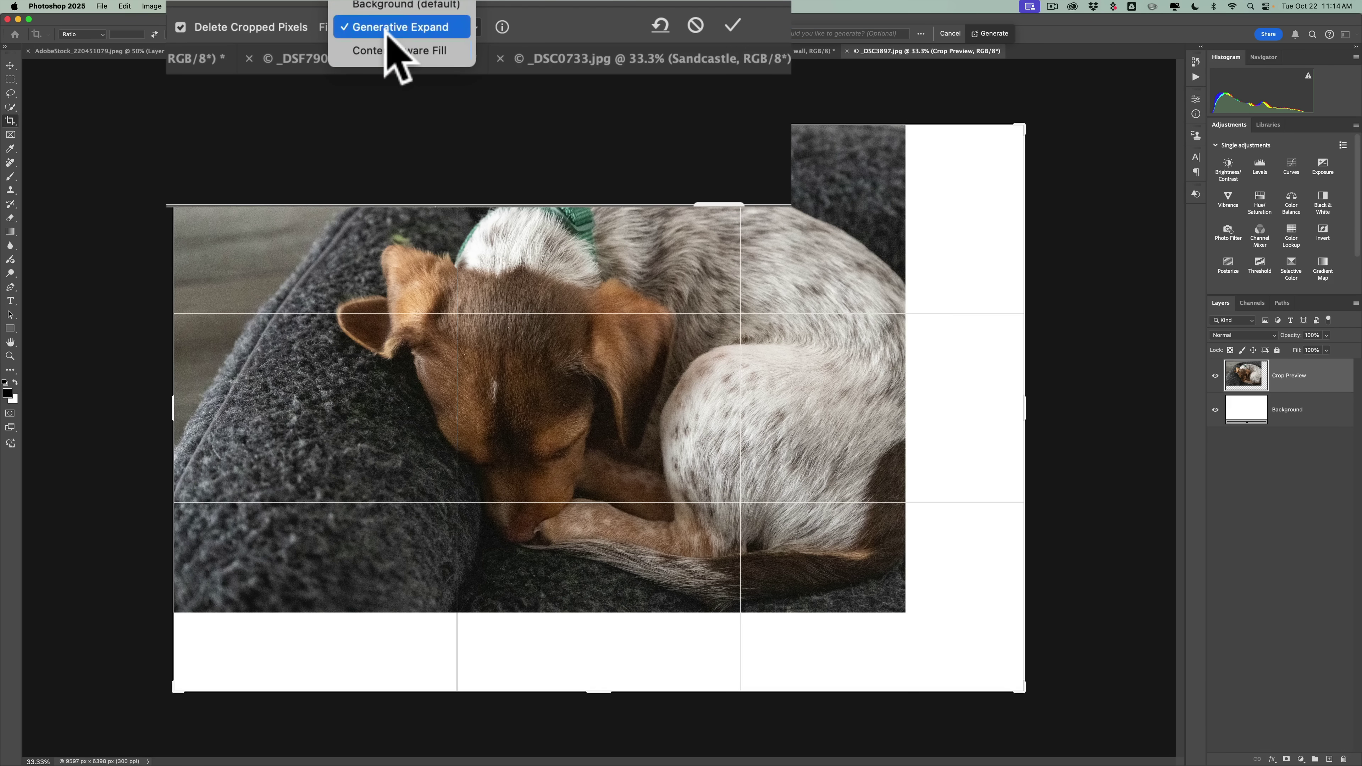
left_click(385, 28)
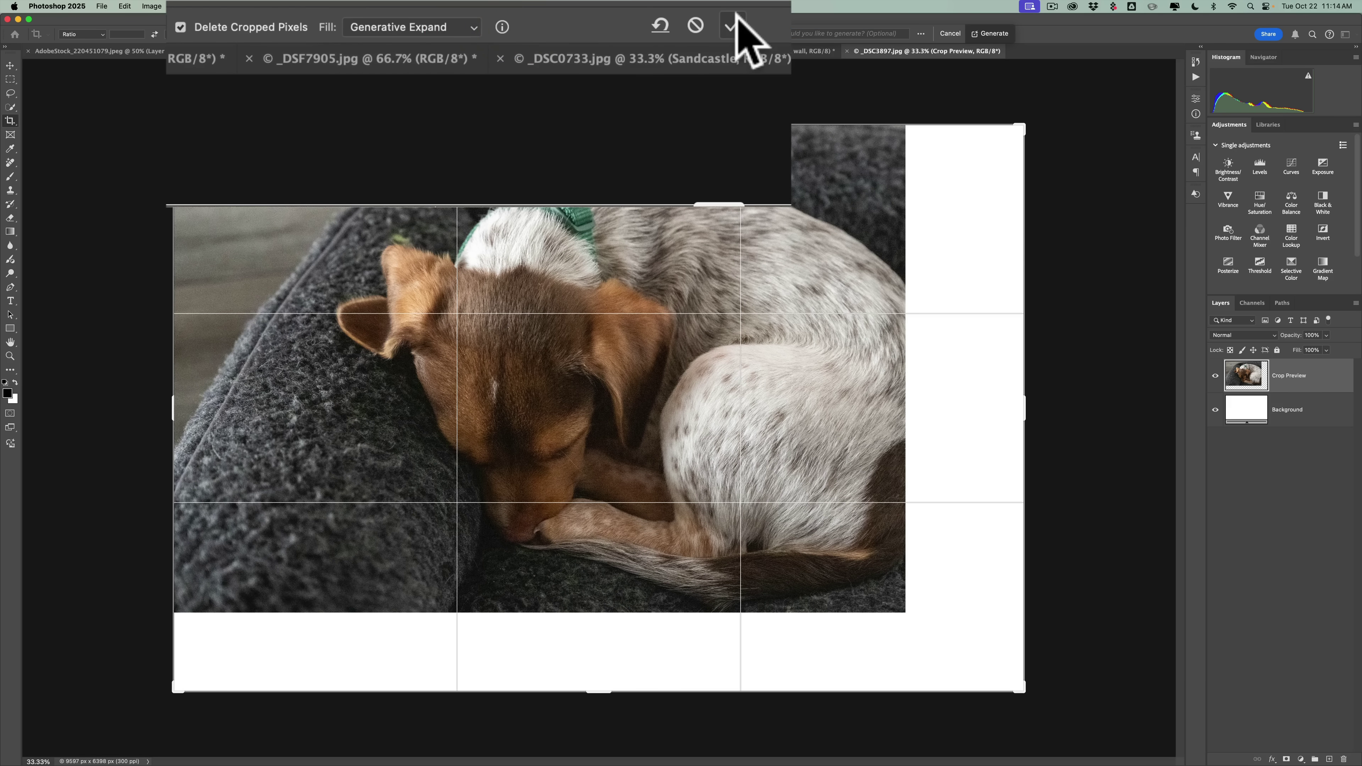
Commit the crop to generate the expanded dog bed, then keep variation 2 of 3
left_click(606, 33)
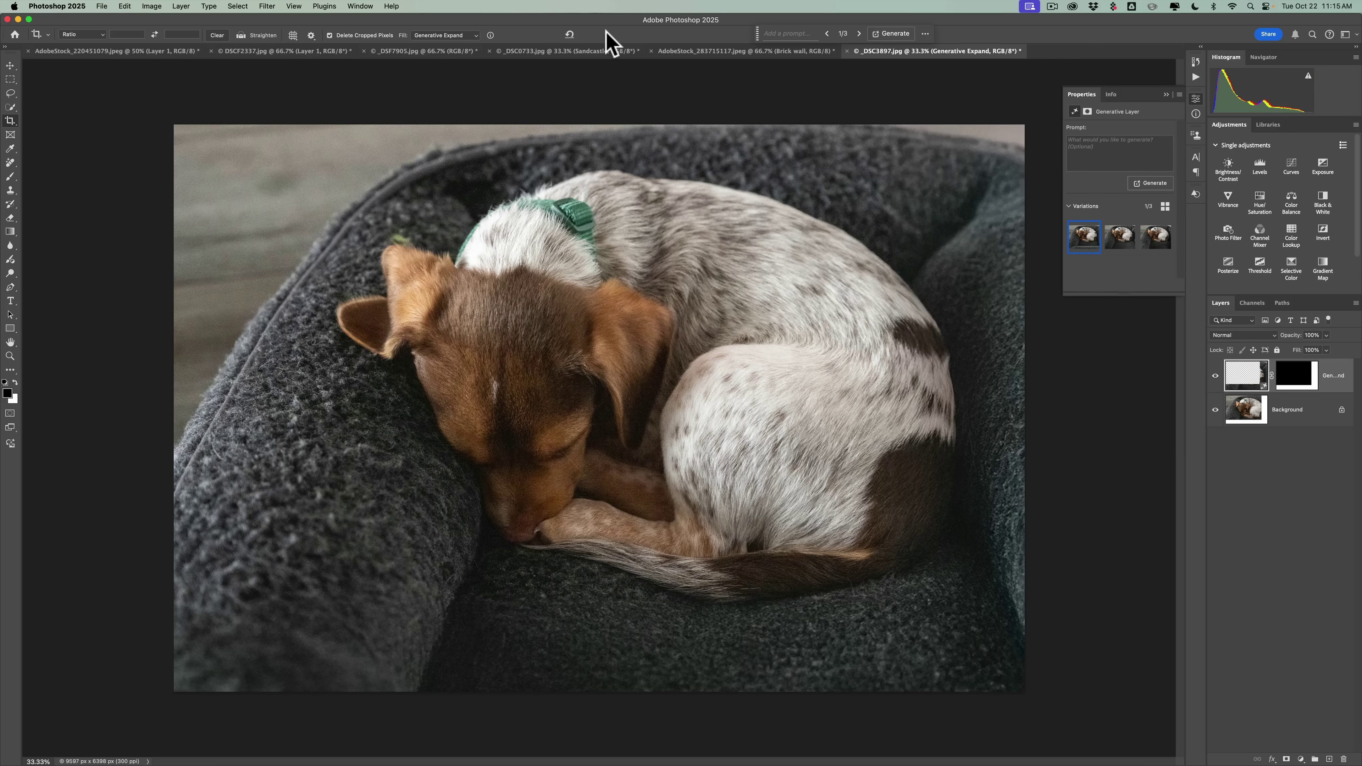
left_click(1122, 250)
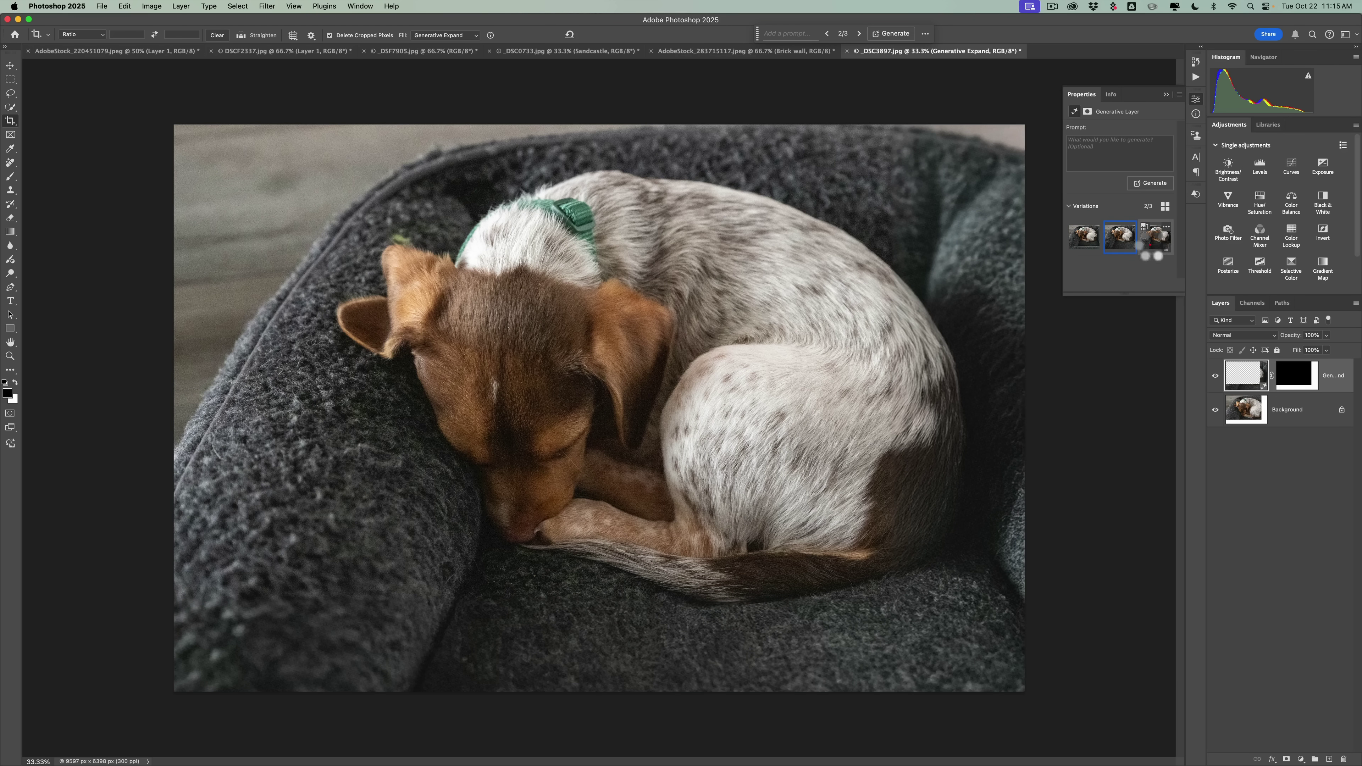
left_click(1153, 254)
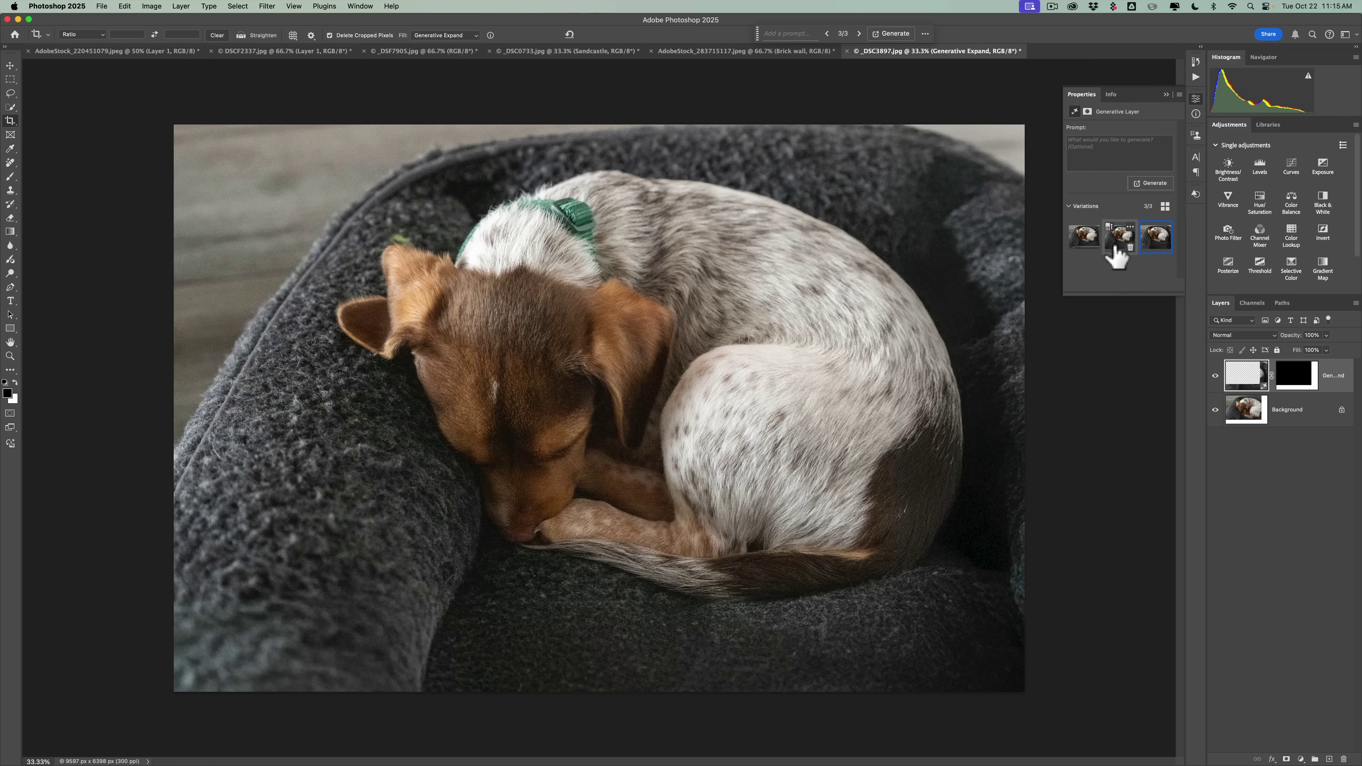
left_click(1115, 252)
left_click(1080, 257)
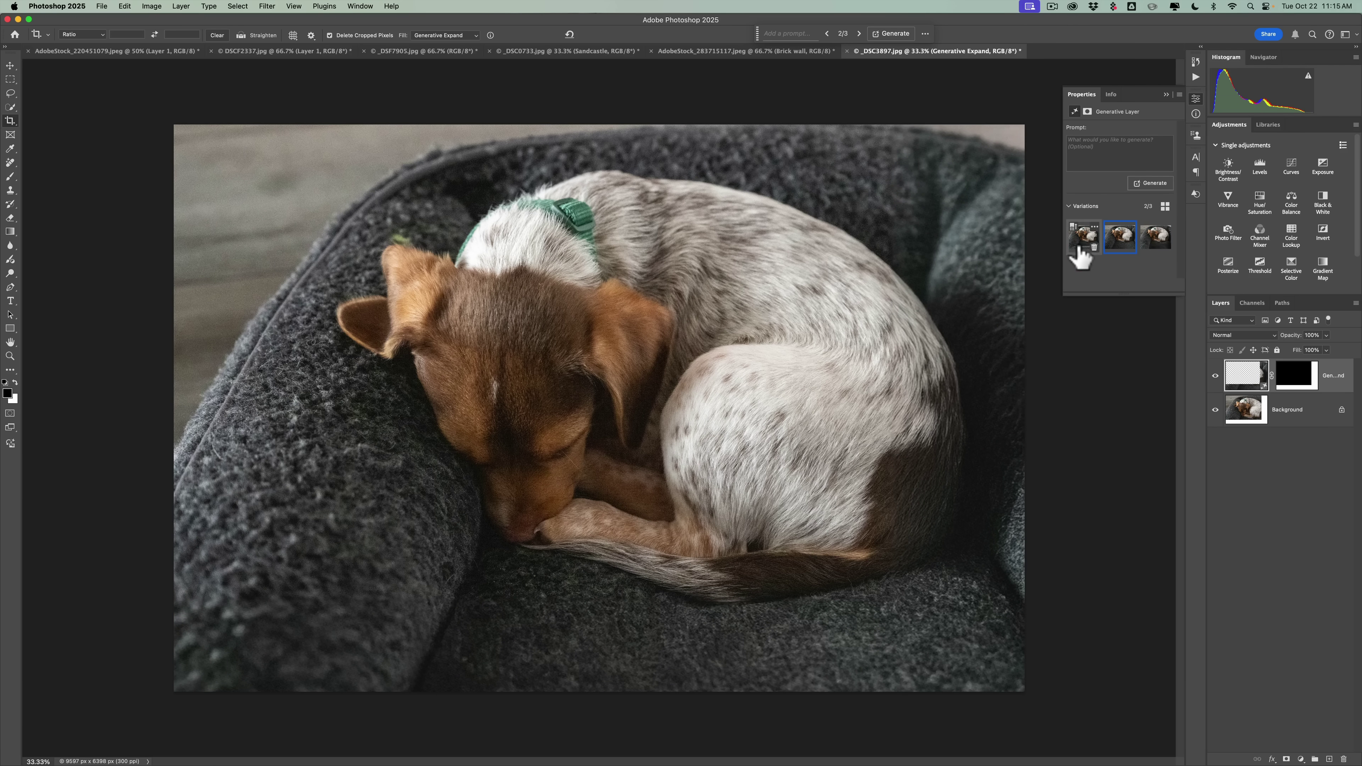
left_click(1112, 256)
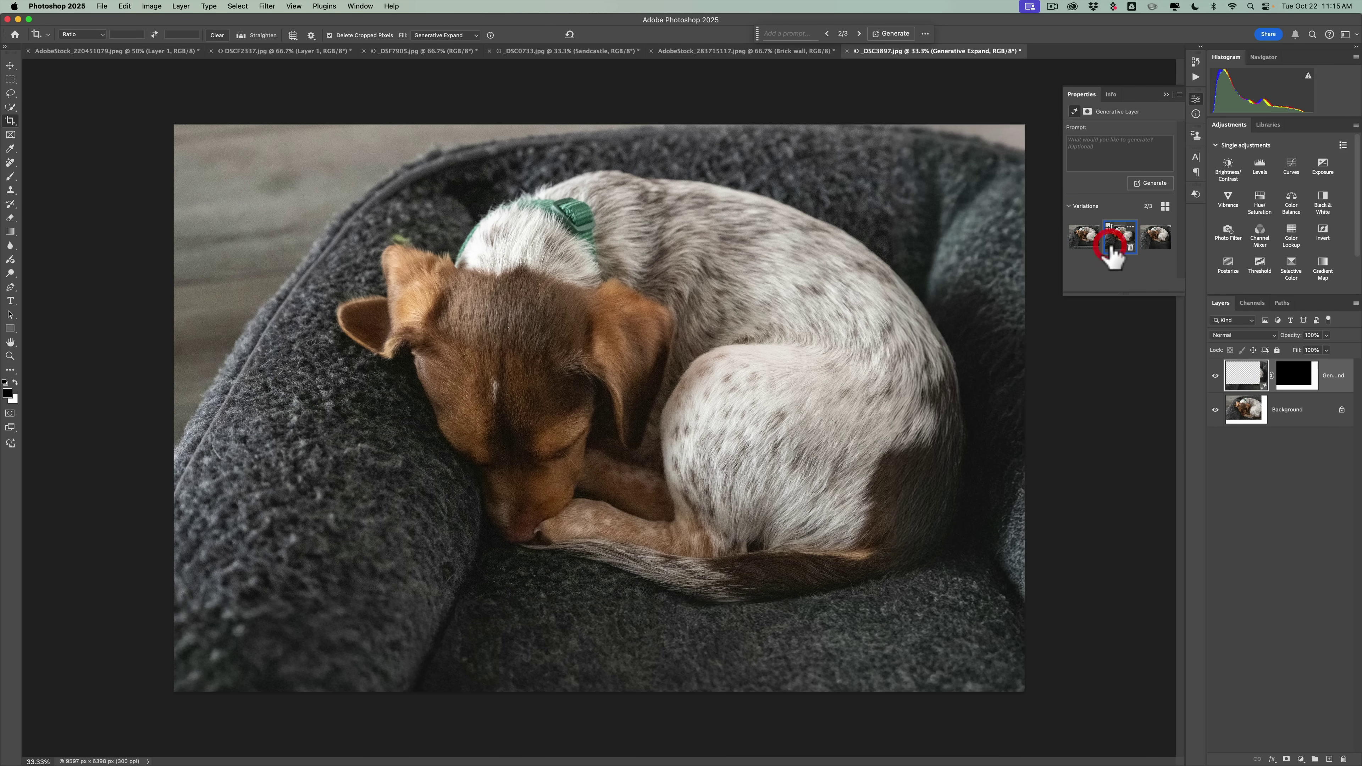